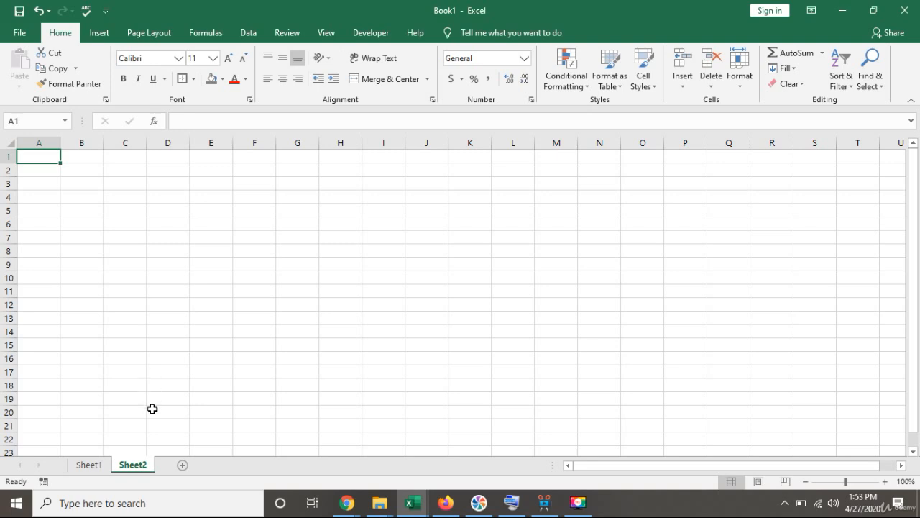
Step: Select cell E5 on Sheet2 and bring up the On-Screen Keyboard
{"action": "left_click", "coordinate": [90, 467]}
{"action": "left_click", "coordinate": [132, 465]}
{"action": "left_click", "coordinate": [211, 209]}
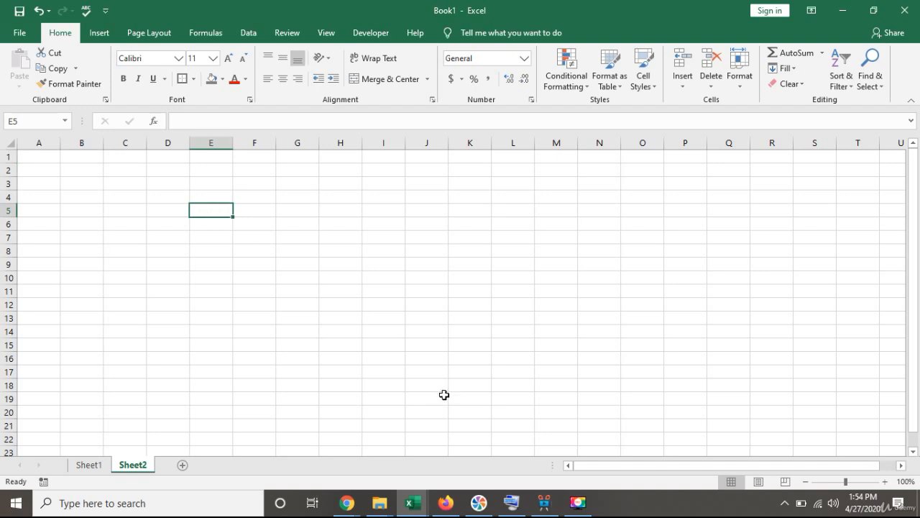
{"action": "left_click", "coordinate": [519, 507]}
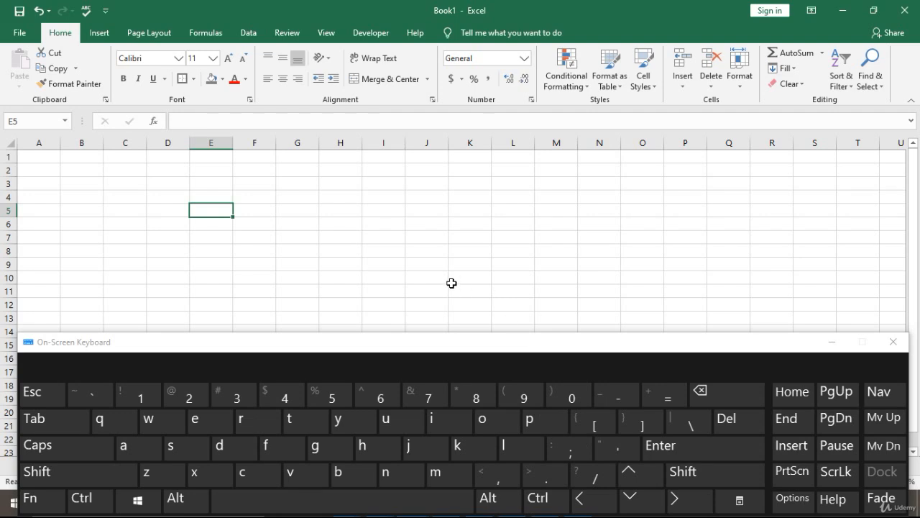
Step: Move the active cell from E5 two columns right, two rows up, two columns left and one row down to E4
{"action": "left_click", "coordinate": [675, 497]}
{"action": "left_click", "coordinate": [674, 498]}
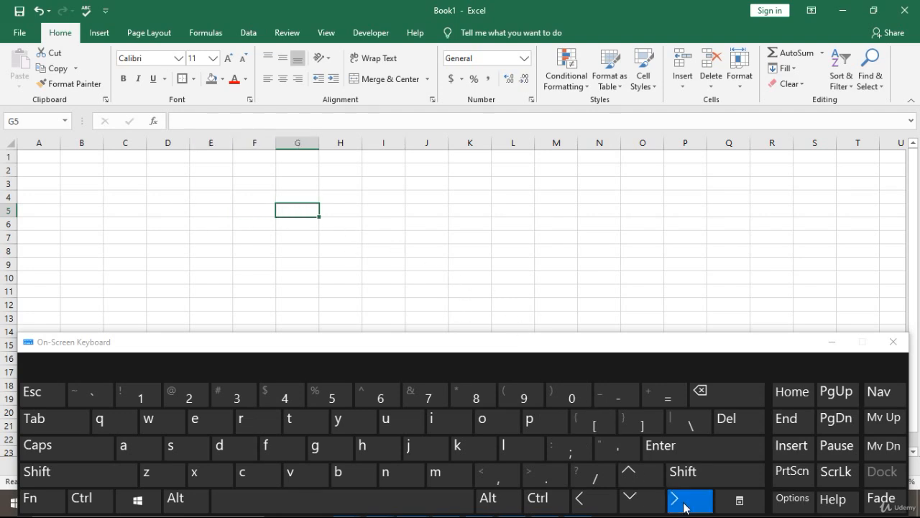
{"action": "left_click", "coordinate": [637, 484]}
{"action": "left_click", "coordinate": [638, 484]}
{"action": "left_click", "coordinate": [594, 501]}
{"action": "left_click", "coordinate": [604, 505]}
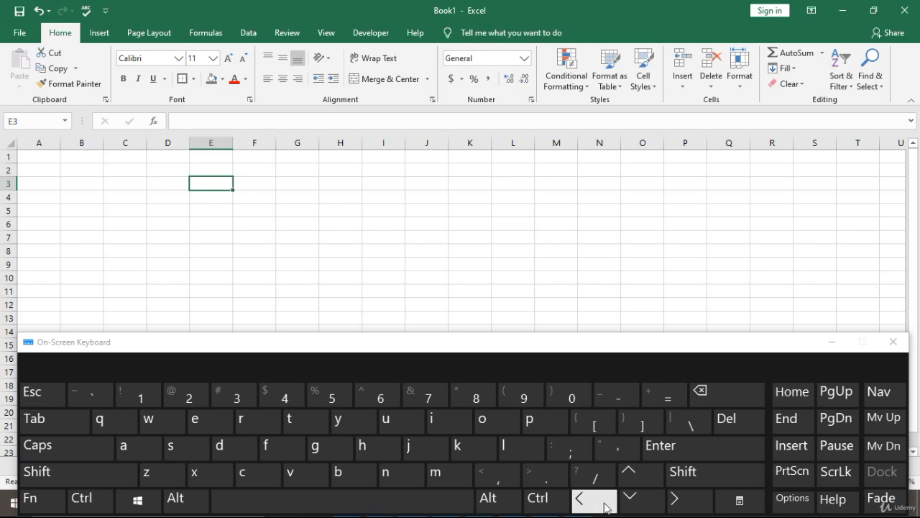
{"action": "left_click", "coordinate": [632, 499]}
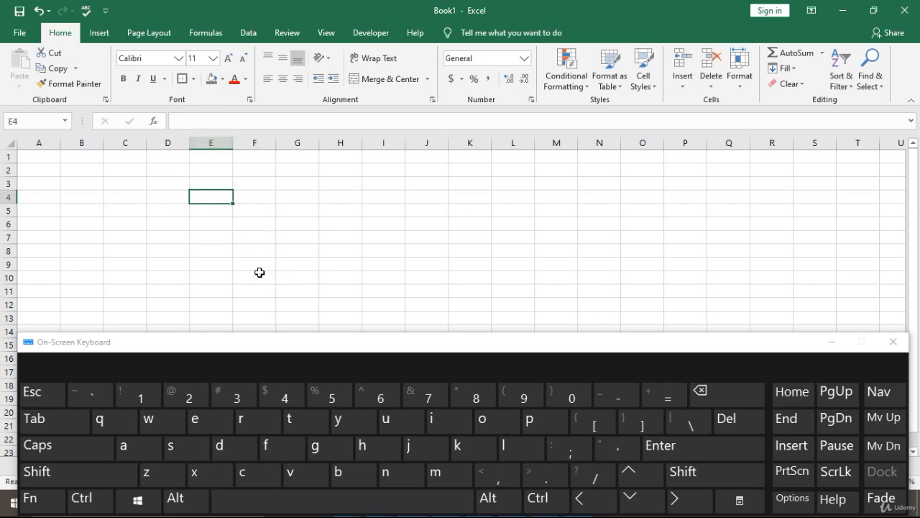
Step: Select the entire column E from cell E4 and the entire row 7 from cell H7
{"action": "left_click", "coordinate": [85, 501]}
{"action": "left_click", "coordinate": [263, 505]}
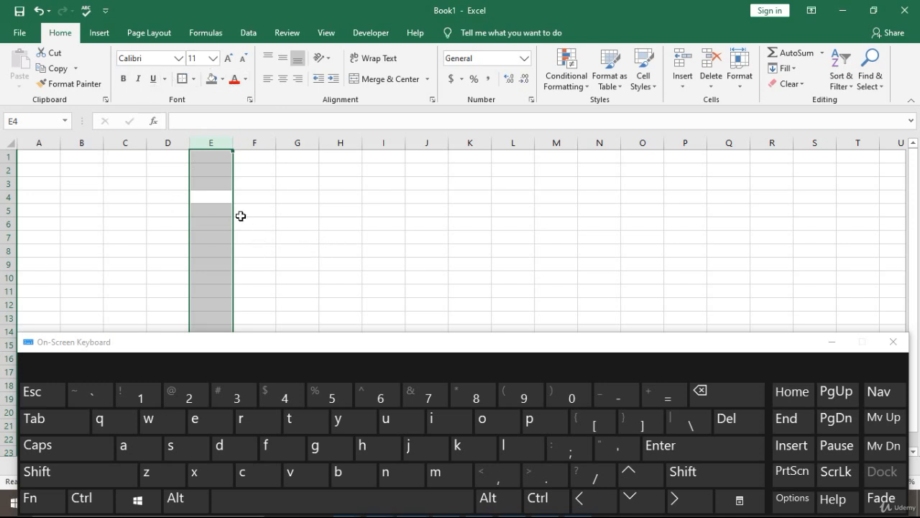
{"action": "left_click", "coordinate": [336, 238]}
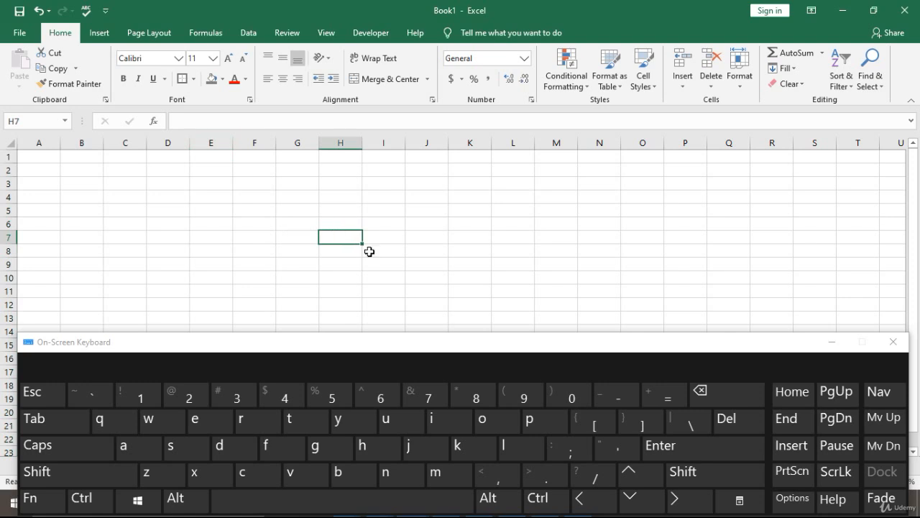
{"action": "left_click", "coordinate": [68, 473]}
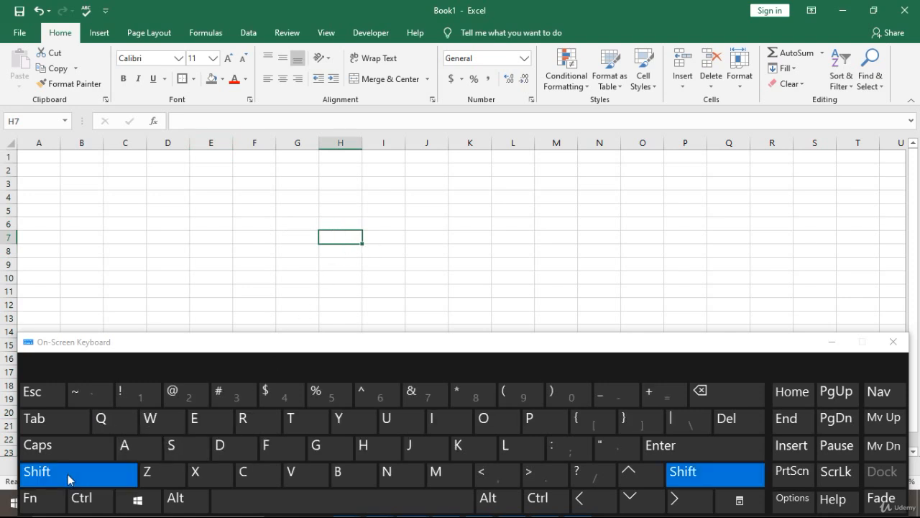
{"action": "left_click", "coordinate": [264, 507]}
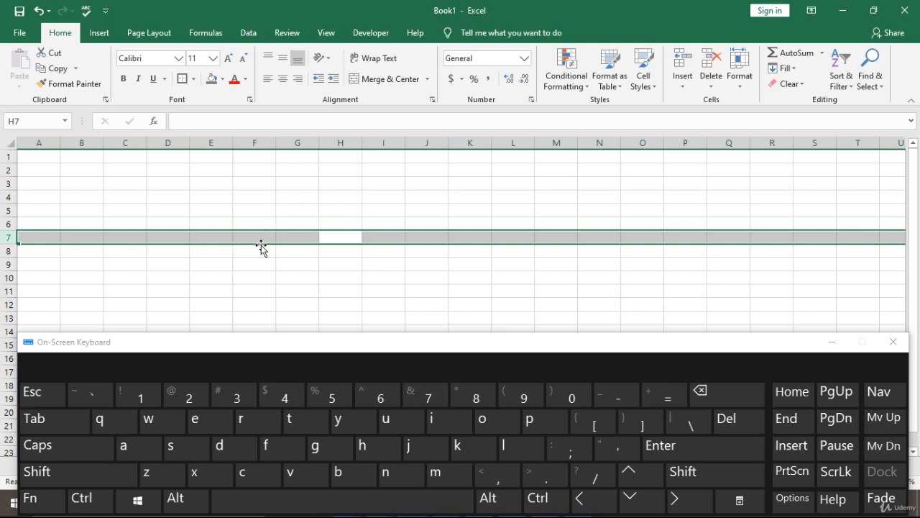
{"action": "left_click", "coordinate": [341, 237]}
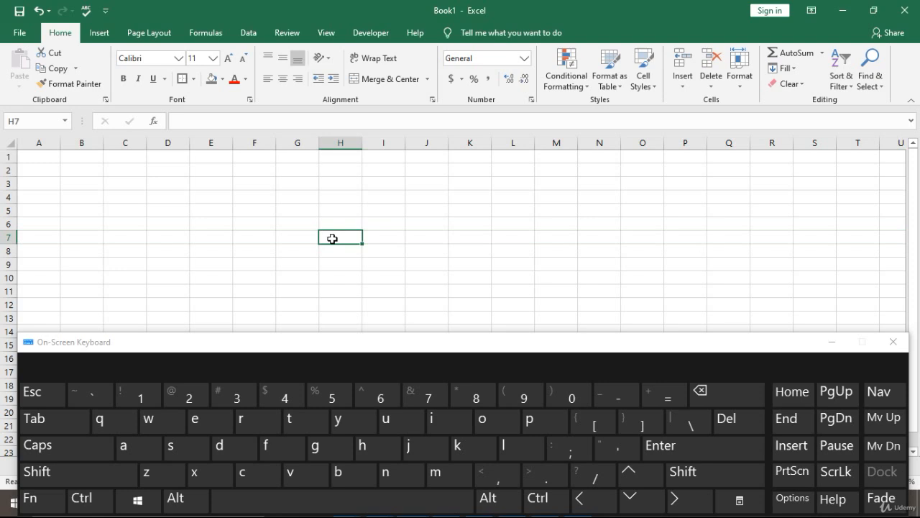
Step: Extend the selection from cell E5 across row 5 to K5, and clear the selection
{"action": "left_click", "coordinate": [214, 211]}
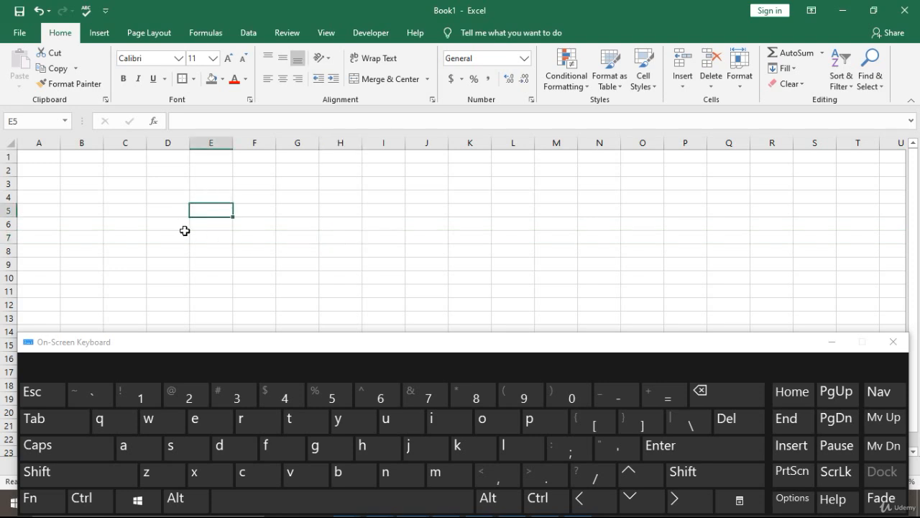
{"action": "left_click", "coordinate": [105, 475]}
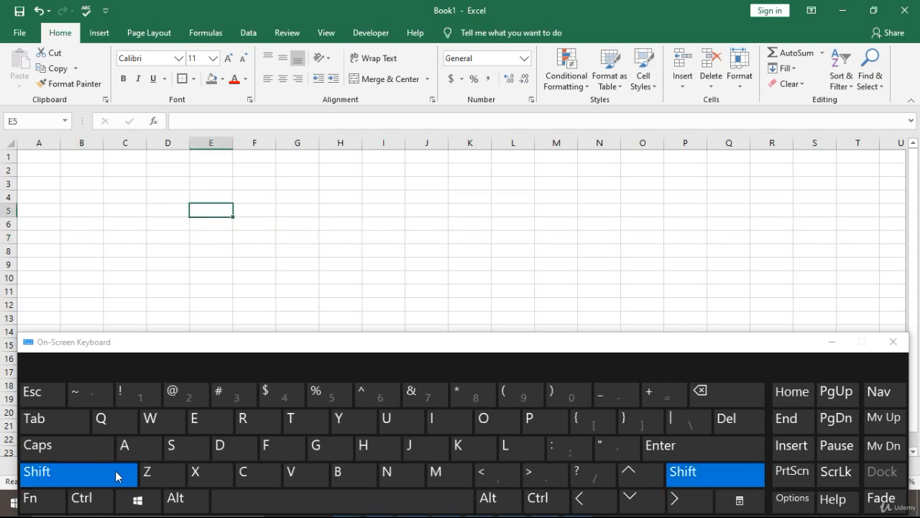
{"action": "left_click", "coordinate": [680, 507]}
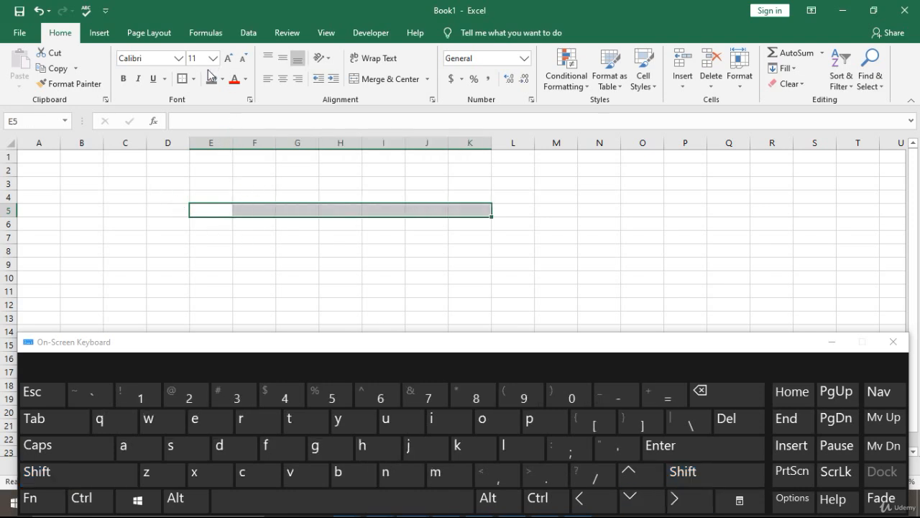
{"action": "left_click", "coordinate": [287, 249]}
Step: Extend the selection from cell F3 down column F to F9, and clear the selection
{"action": "left_click", "coordinate": [255, 189]}
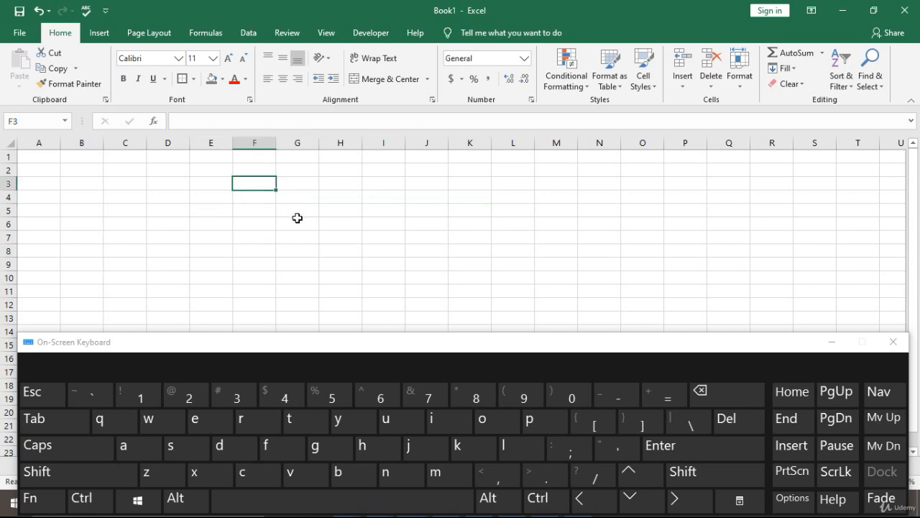
{"action": "left_click", "coordinate": [97, 468]}
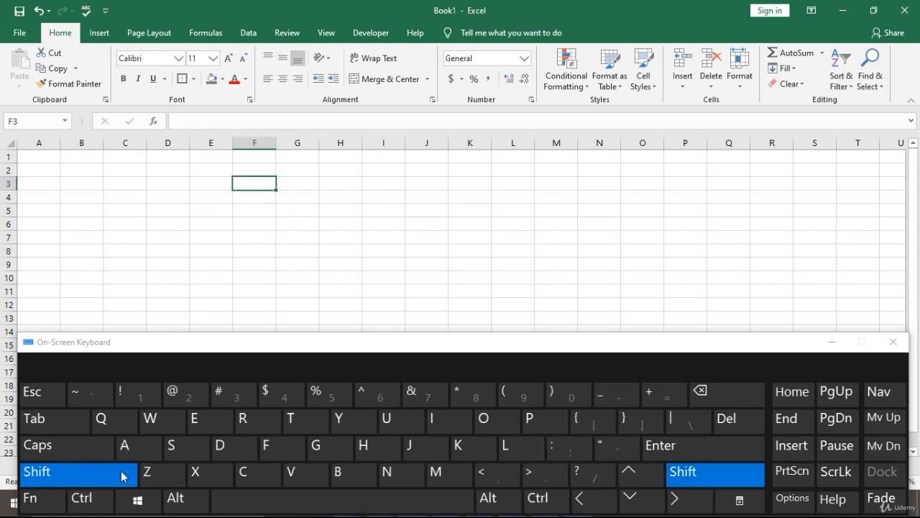
{"action": "left_click", "coordinate": [633, 503]}
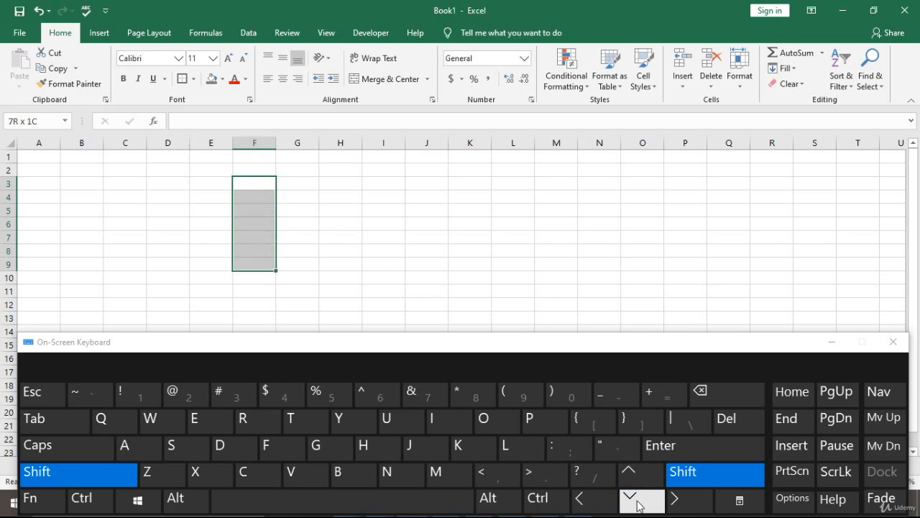
{"action": "left_click", "coordinate": [197, 225]}
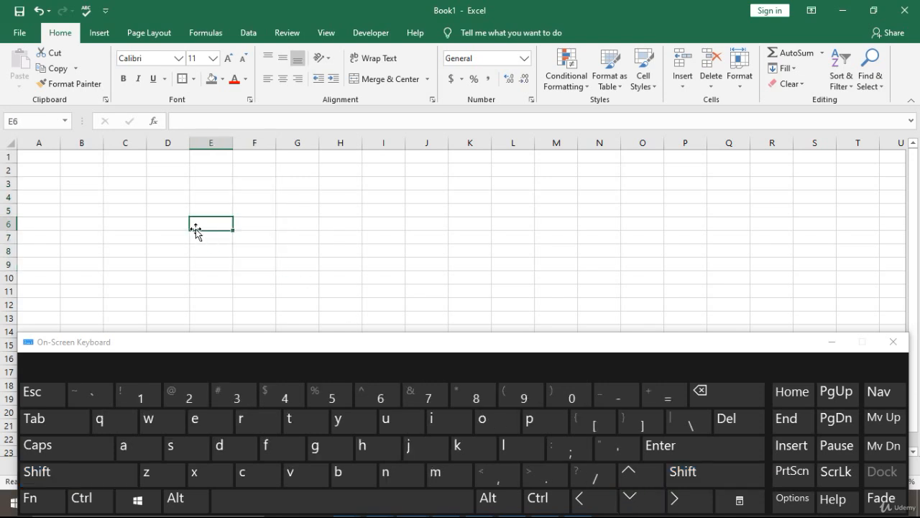
Step: Enter 123 in cell F3
{"action": "left_click", "coordinate": [259, 185]}
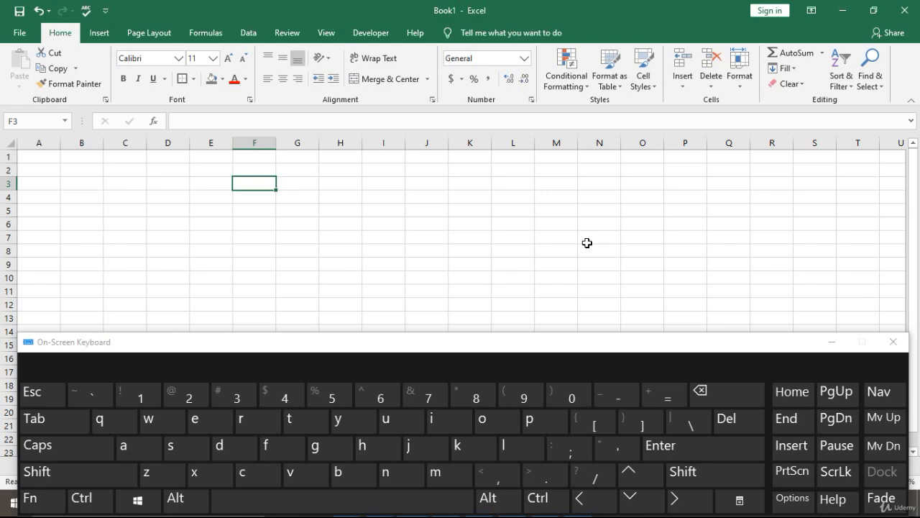
{"action": "type", "text": "123"}
{"action": "key", "text": "ctrl+Return"}
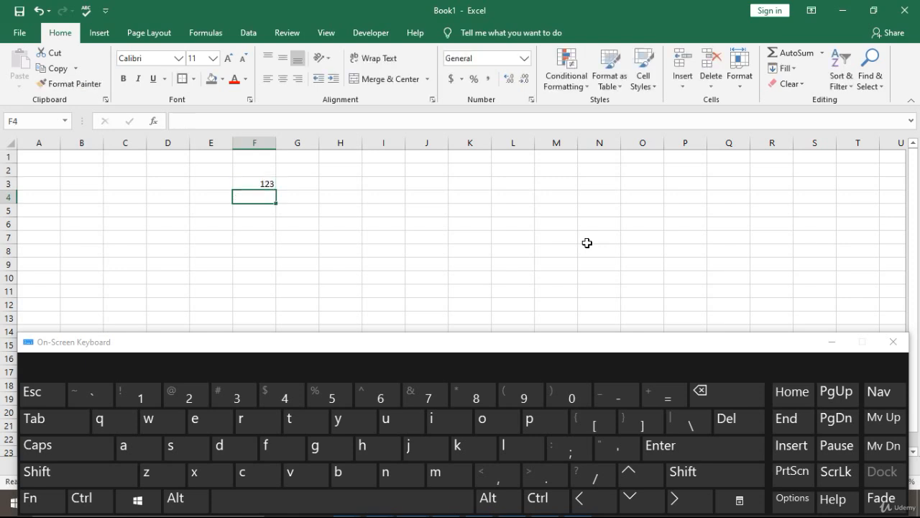
Step: Copy the value in F3 and paste it over the range F3:F10
{"action": "key", "text": "ctrl+c"}
{"action": "key", "text": "shift+Down"}
{"action": "key", "text": "shift+Down"}
{"action": "key", "text": "shift+Down"}
{"action": "key", "text": "shift+Down"}
{"action": "key", "text": "shift+Down"}
{"action": "key", "text": "shift+Down"}
{"action": "key", "text": "shift+Down"}
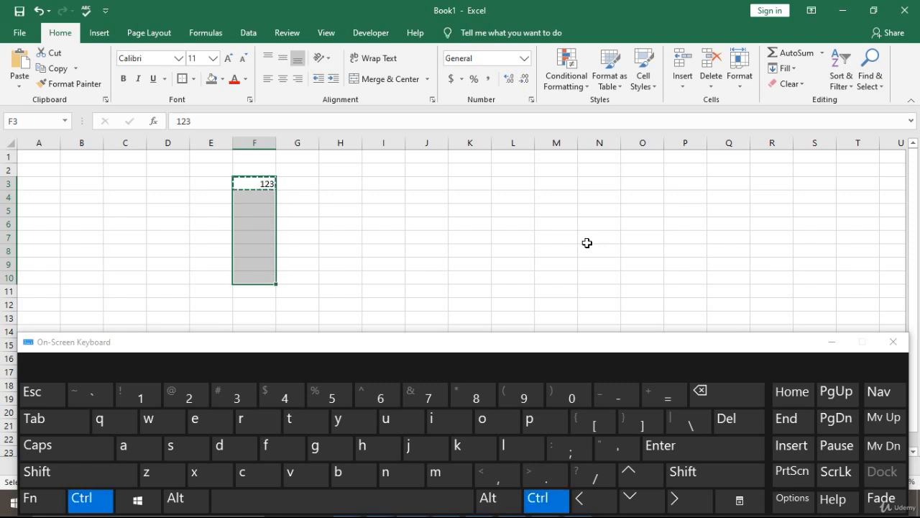
{"action": "key", "text": "ctrl+v"}
{"action": "key", "text": "Escape"}
{"action": "key", "text": "Up"}
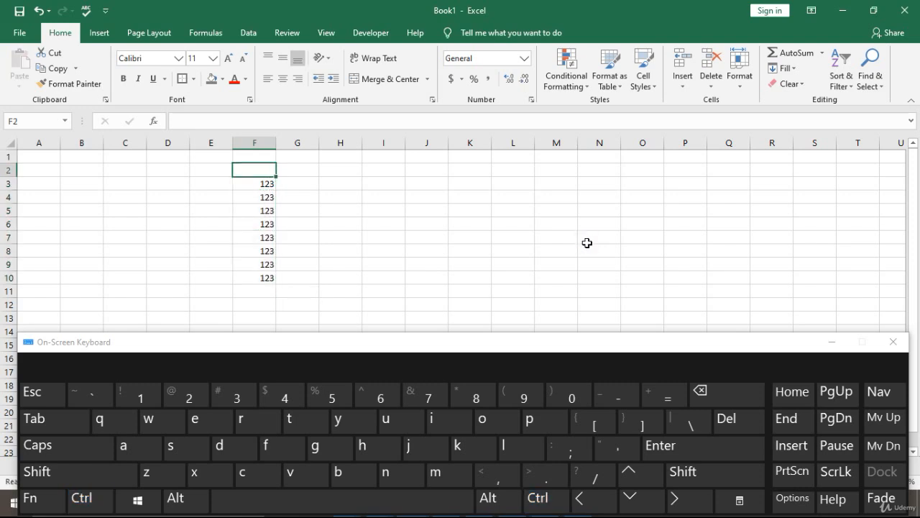
{"action": "key", "text": "Down"}
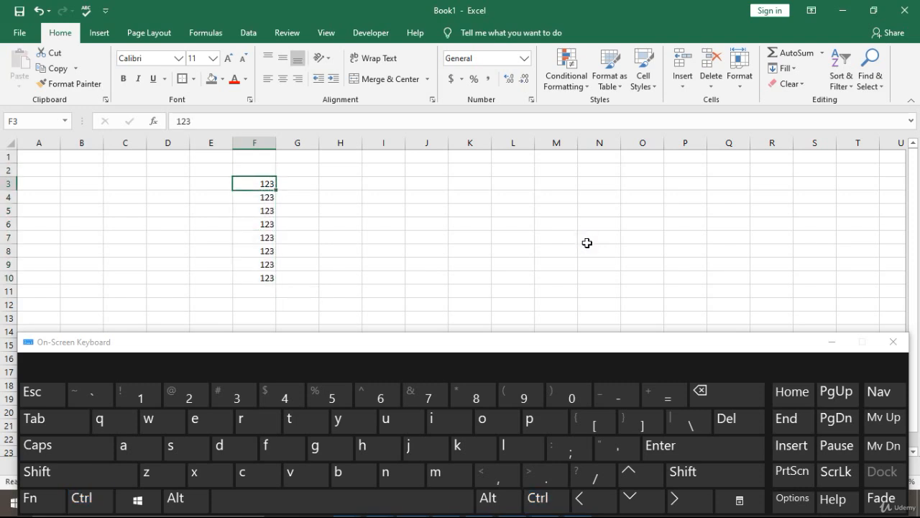
Step: Copy cell F3 and enter 1 in cell G5
{"action": "key", "text": "ctrl"}
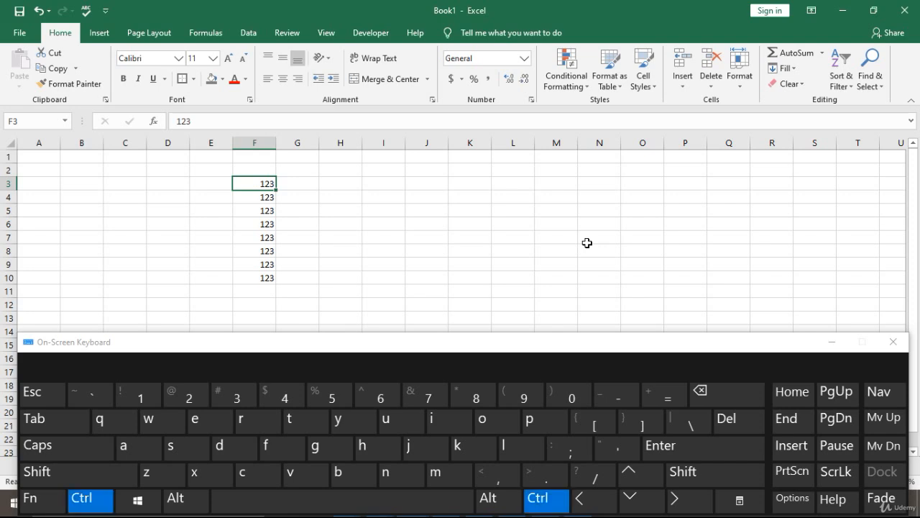
{"action": "key", "text": "ctrl+c"}
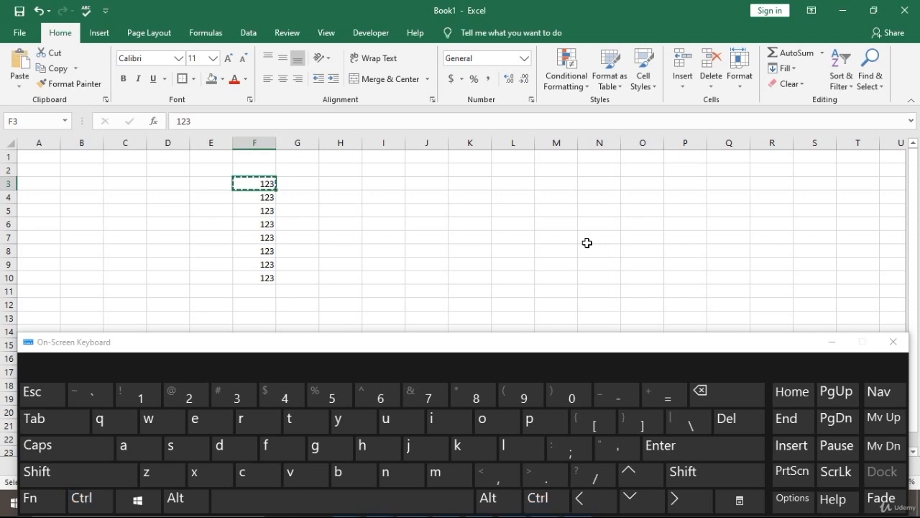
{"action": "left_click", "coordinate": [294, 212]}
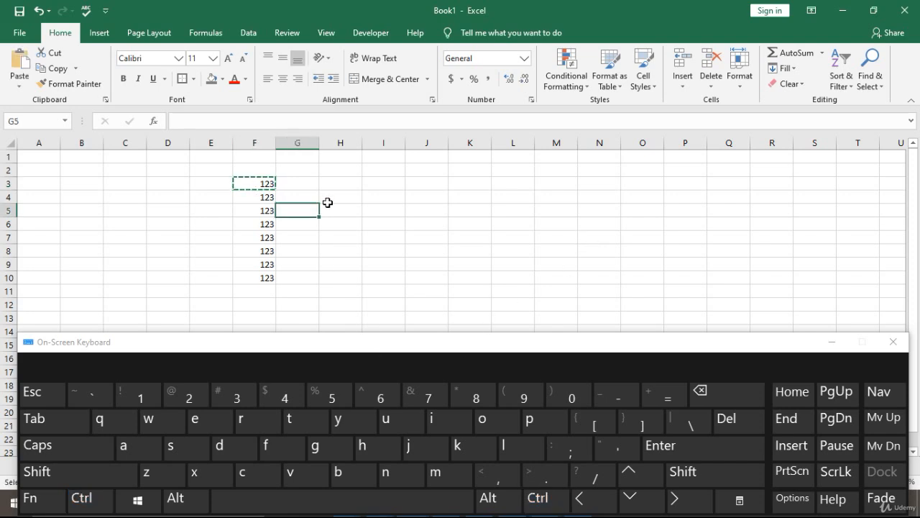
{"action": "type", "text": "1"}
{"action": "left_click", "coordinate": [324, 191]}
Step: Copy cell F3 again, extend the selection down to F10, paste into the range and end copy mode
{"action": "left_click", "coordinate": [272, 185]}
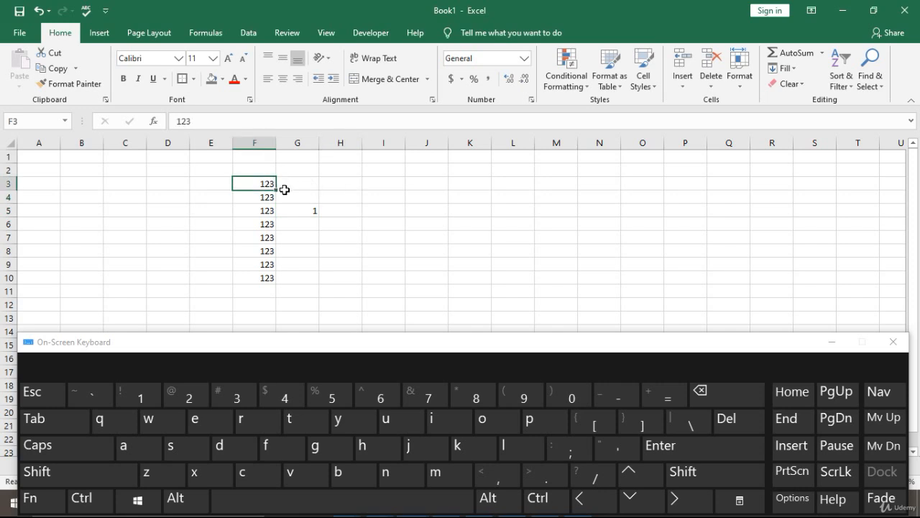
{"action": "left_click", "coordinate": [81, 497]}
{"action": "left_click", "coordinate": [240, 472]}
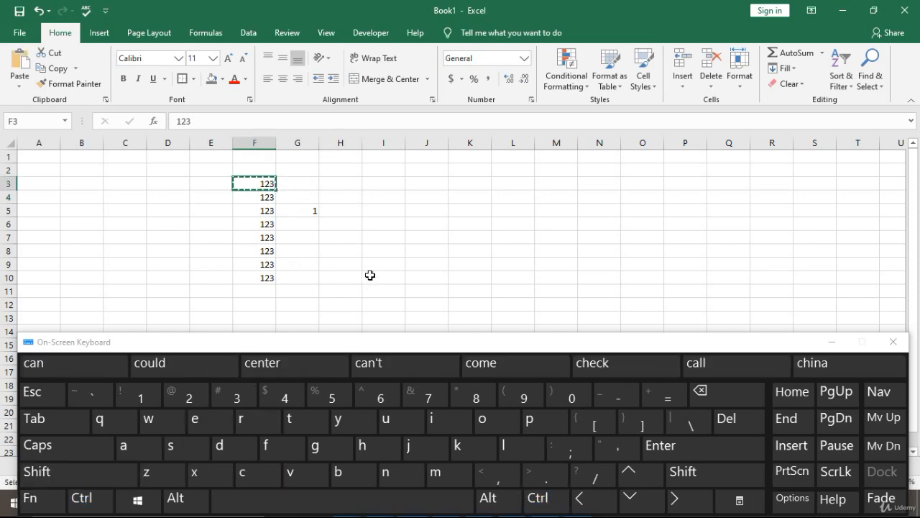
{"action": "key", "text": "shift"}
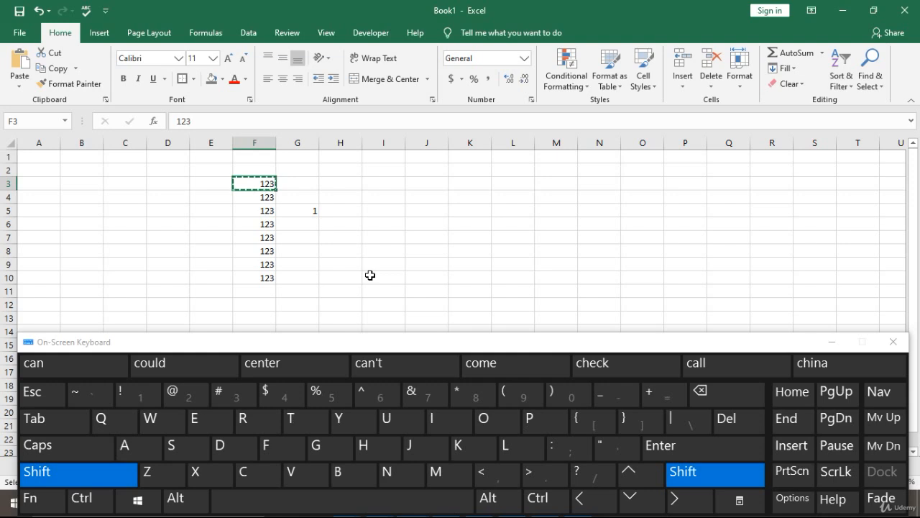
{"action": "key", "text": "shift+Down"}
{"action": "key", "text": "shift+Down"}
{"action": "key", "text": "shift+Down"}
{"action": "key", "text": "shift+Down"}
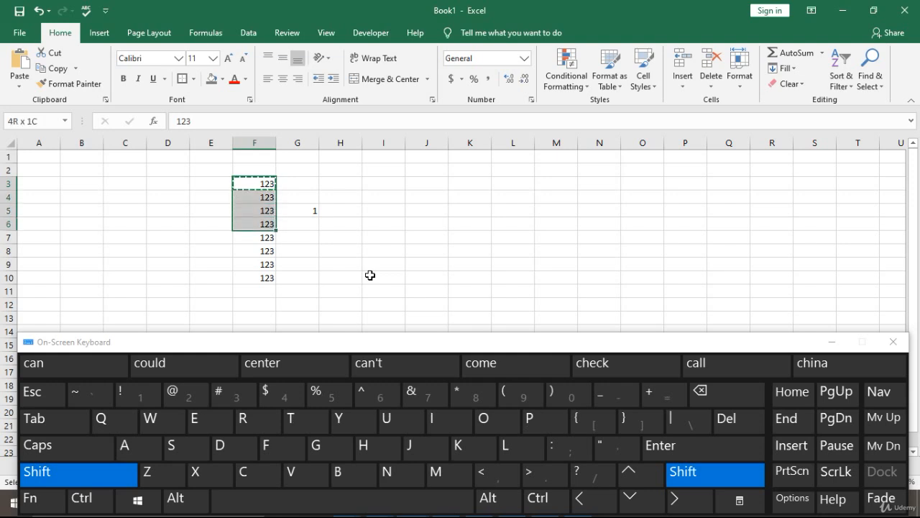
{"action": "left_click", "coordinate": [631, 497]}
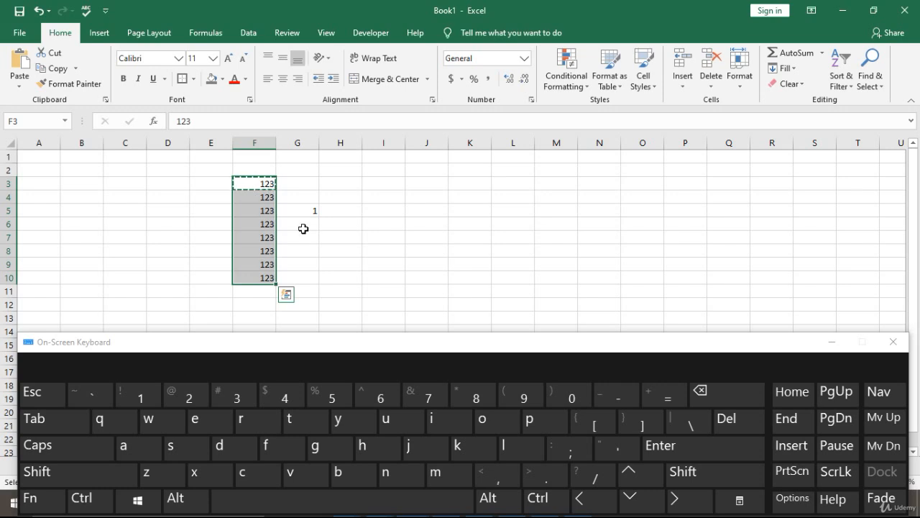
{"action": "left_click", "coordinate": [92, 498]}
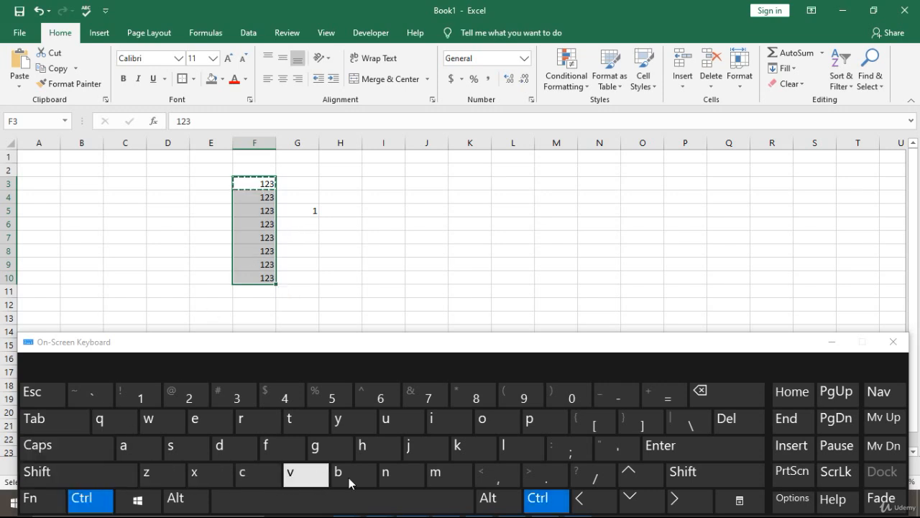
{"action": "left_click", "coordinate": [307, 476]}
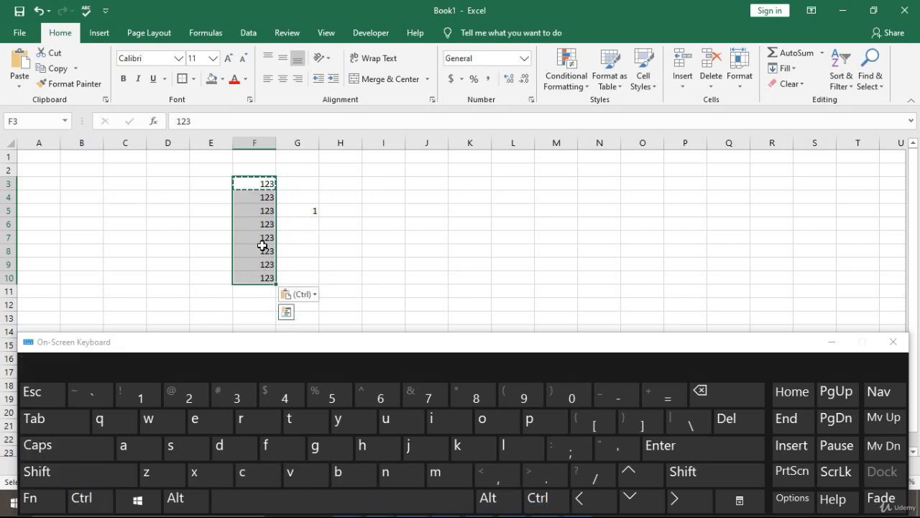
{"action": "key", "text": "Escape"}
Step: Copy the value in F3, paste it into the range I3:I10 and end copy mode
{"action": "left_click", "coordinate": [265, 185]}
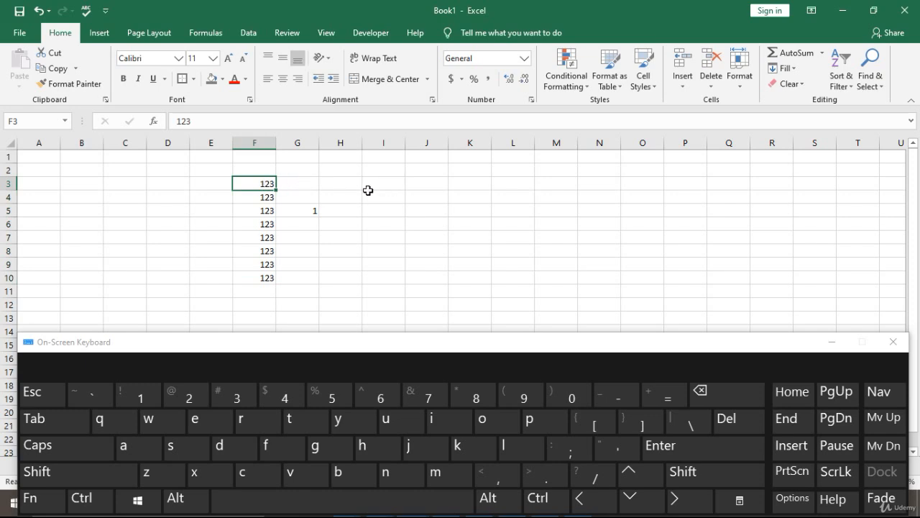
{"action": "left_click", "coordinate": [90, 502]}
{"action": "left_click", "coordinate": [243, 472]}
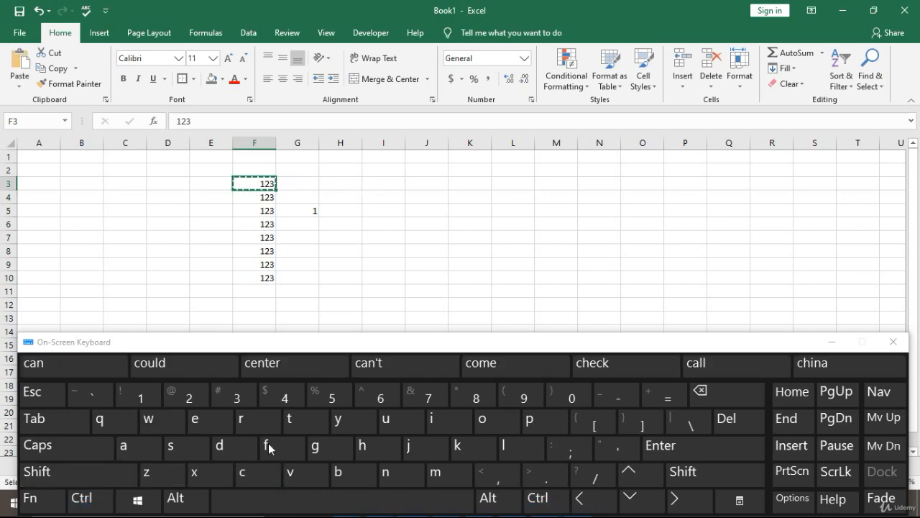
{"action": "left_click", "coordinate": [394, 185]}
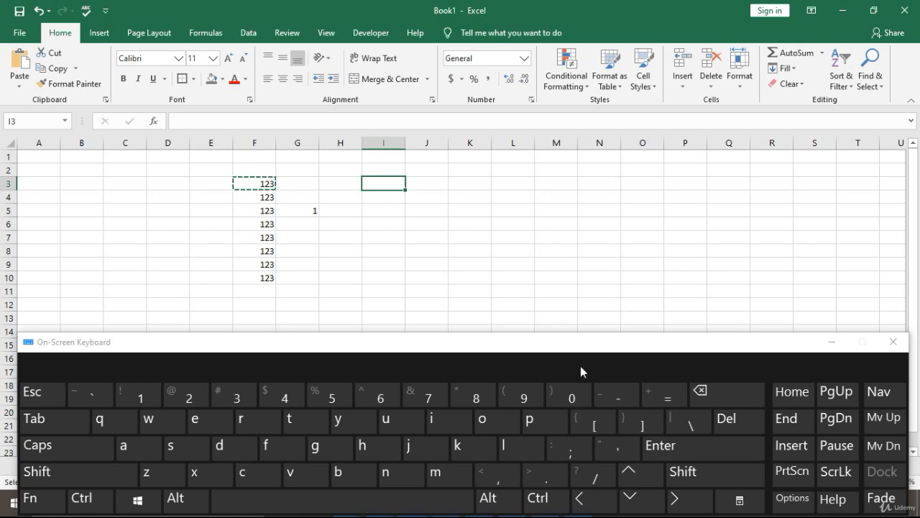
{"action": "left_click", "coordinate": [104, 473]}
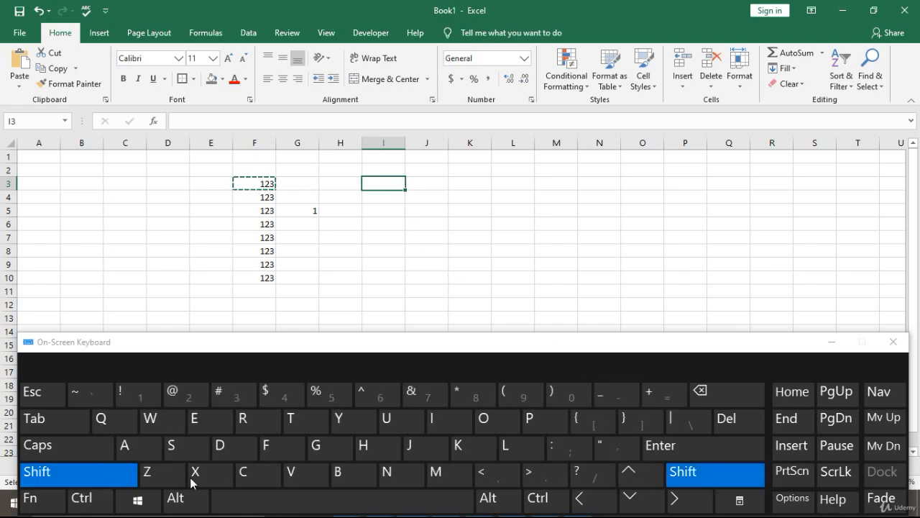
{"action": "left_click", "coordinate": [632, 501]}
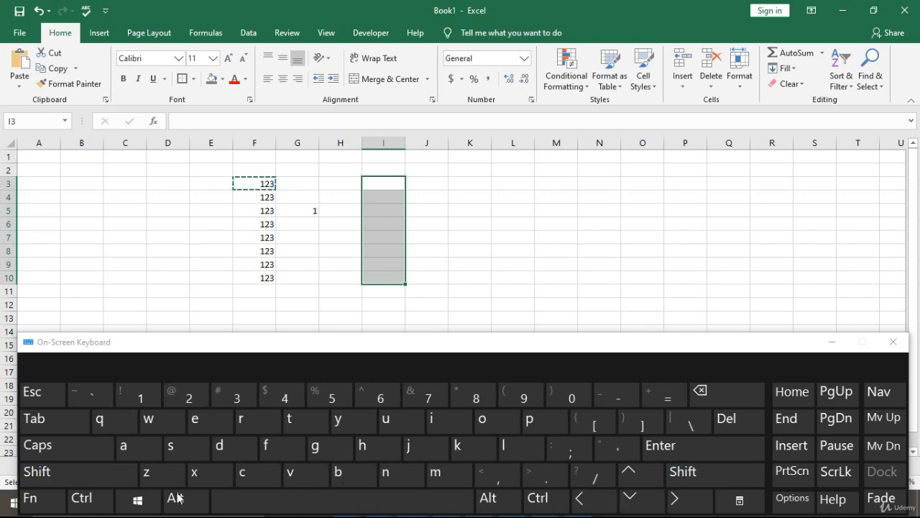
{"action": "left_click", "coordinate": [91, 501]}
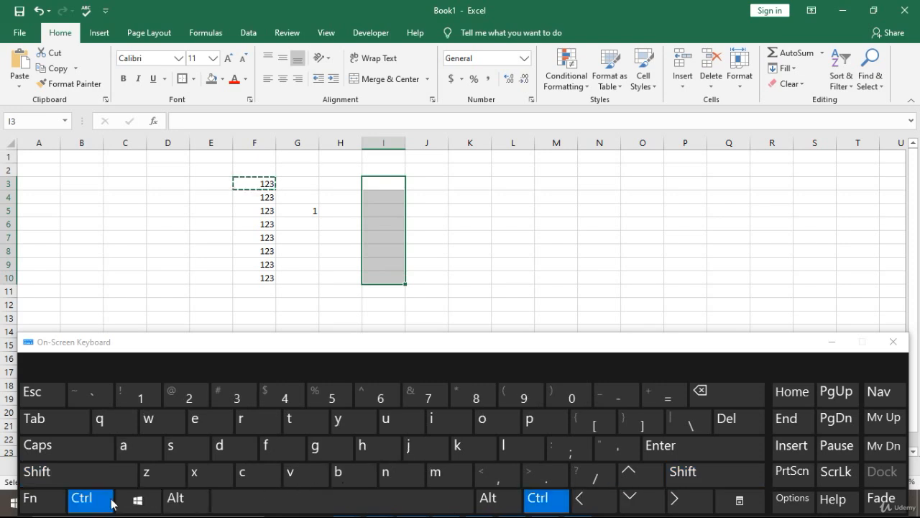
{"action": "left_click", "coordinate": [292, 473]}
{"action": "key", "text": "Escape"}
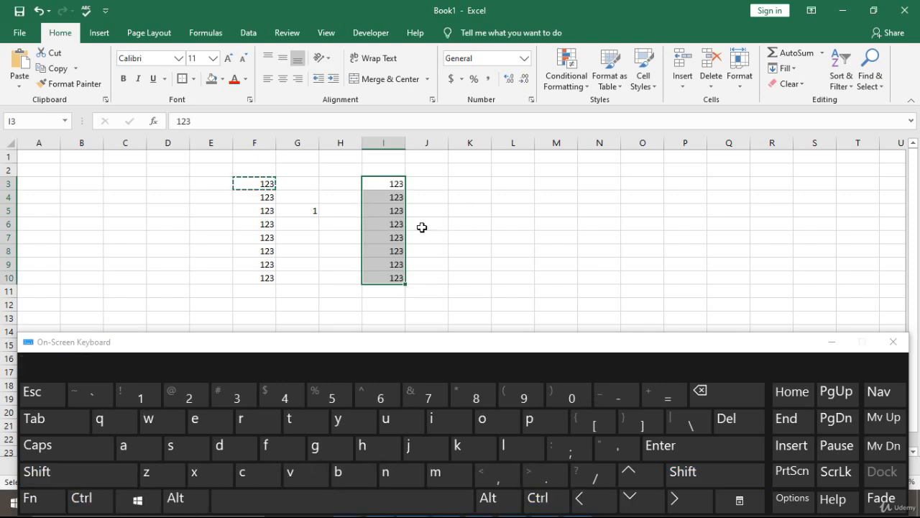
Step: Copy cell I3, paste it into the range K3:K8 and end copy mode
{"action": "left_click", "coordinate": [258, 184]}
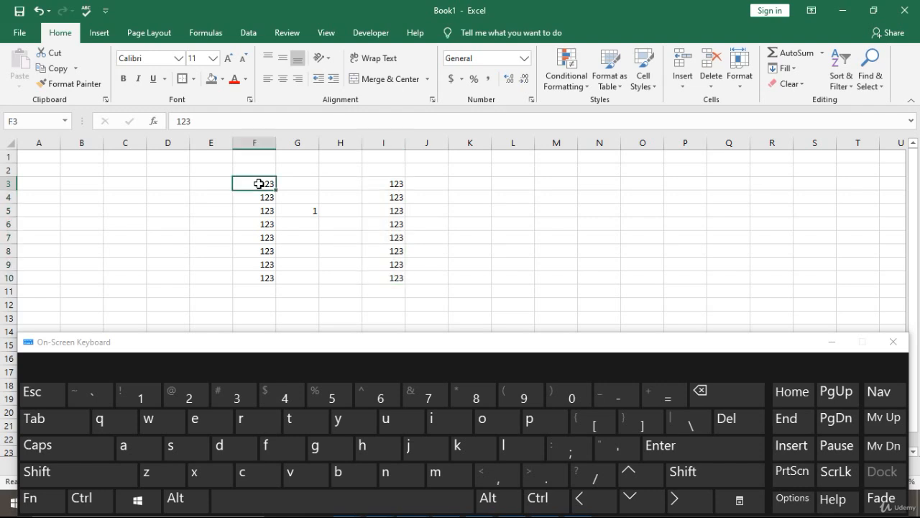
{"action": "left_click", "coordinate": [394, 184]}
{"action": "right_click", "coordinate": [399, 185]}
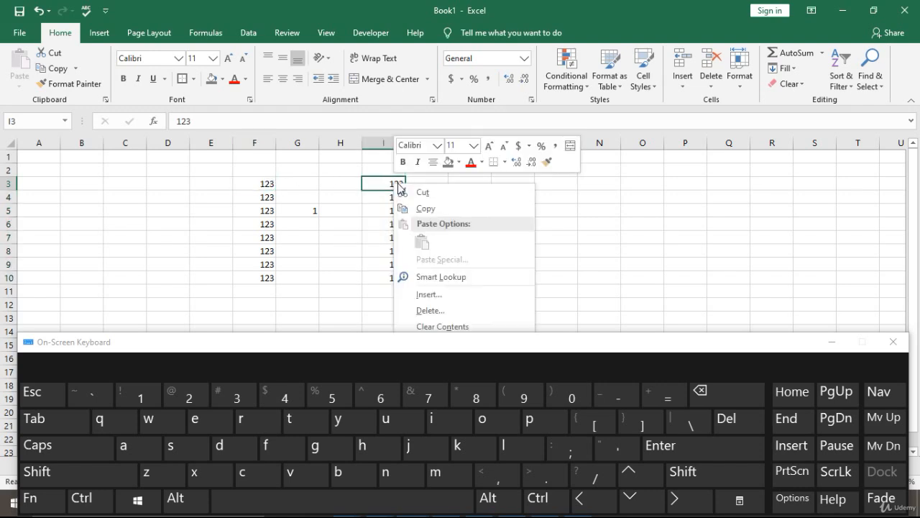
{"action": "left_click", "coordinate": [434, 210]}
{"action": "left_click", "coordinate": [486, 183]}
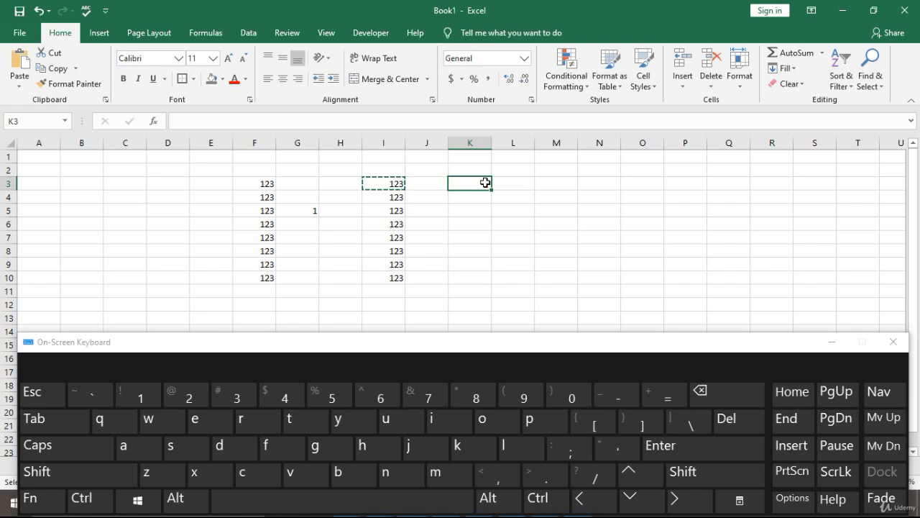
{"action": "key", "text": "shift+Down"}
{"action": "key", "text": "shift+Down"}
{"action": "key", "text": "shift+Down"}
{"action": "key", "text": "shift+Down"}
{"action": "key", "text": "shift+Down"}
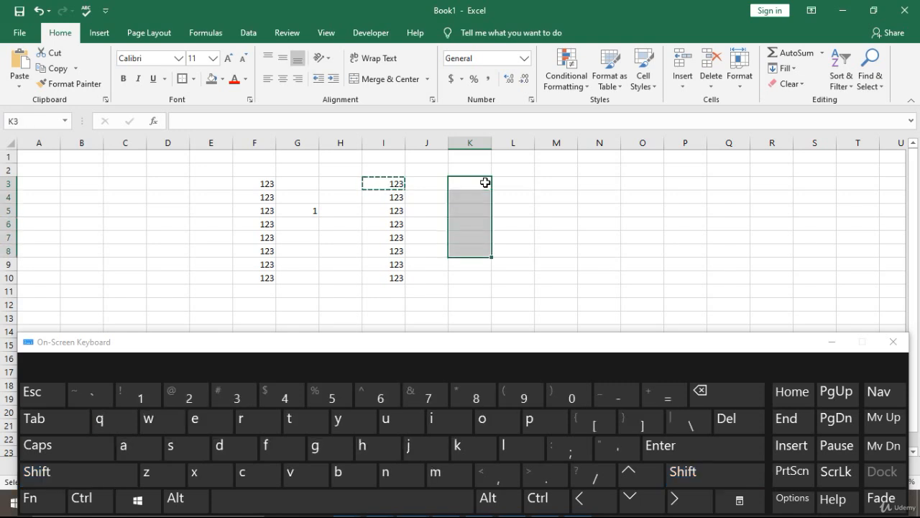
{"action": "right_click", "coordinate": [486, 182]}
{"action": "left_click", "coordinate": [515, 243]}
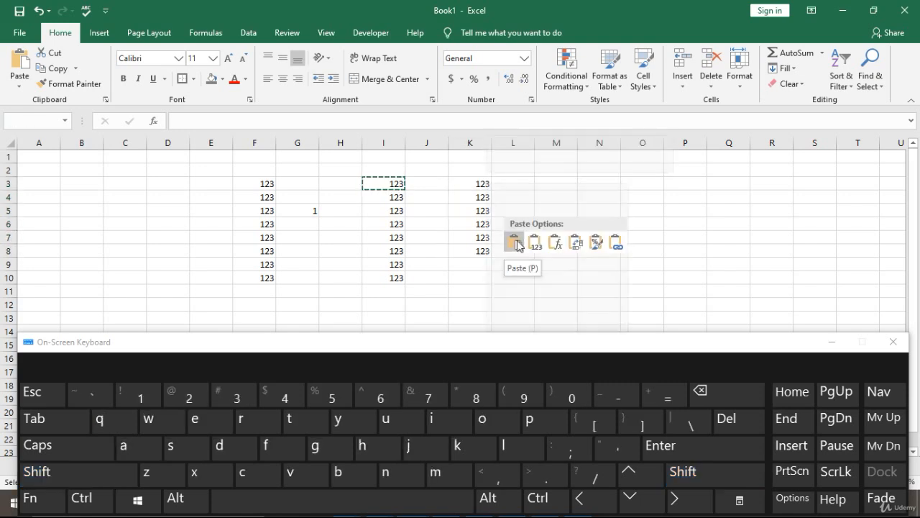
{"action": "left_click", "coordinate": [486, 209]}
{"action": "key", "text": "Escape"}
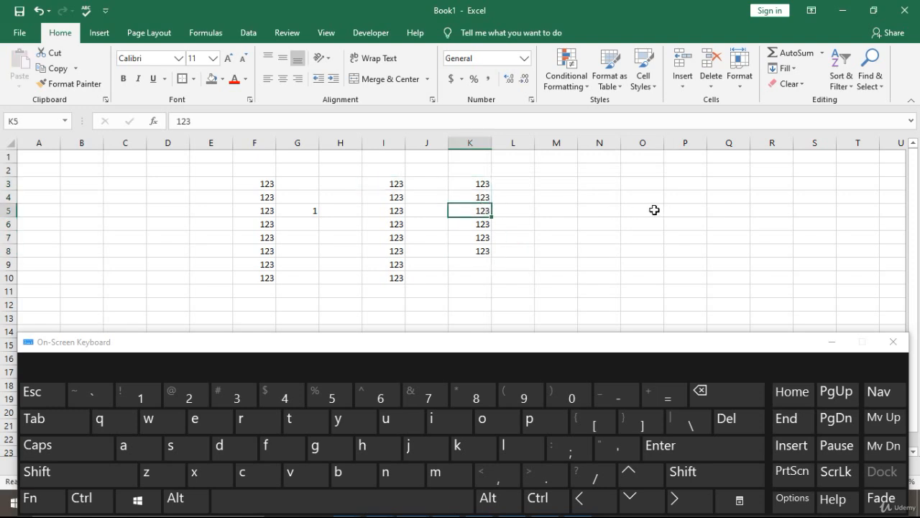
Step: Clear the contents of the range K3:K8
{"action": "key", "text": "Up"}
{"action": "key", "text": "Up"}
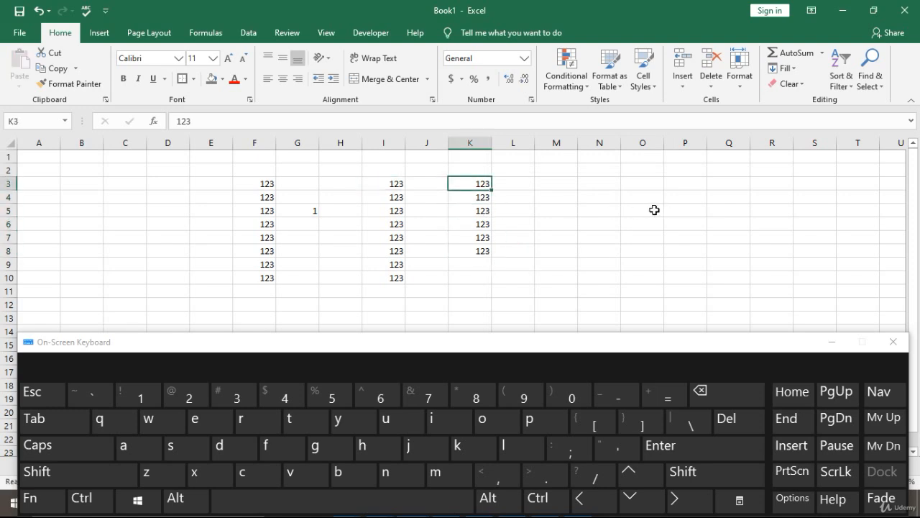
{"action": "key", "text": "shift+Down"}
{"action": "key", "text": "shift+Down"}
{"action": "key", "text": "shift+Down"}
{"action": "key", "text": "shift+Down"}
{"action": "key", "text": "shift+Down"}
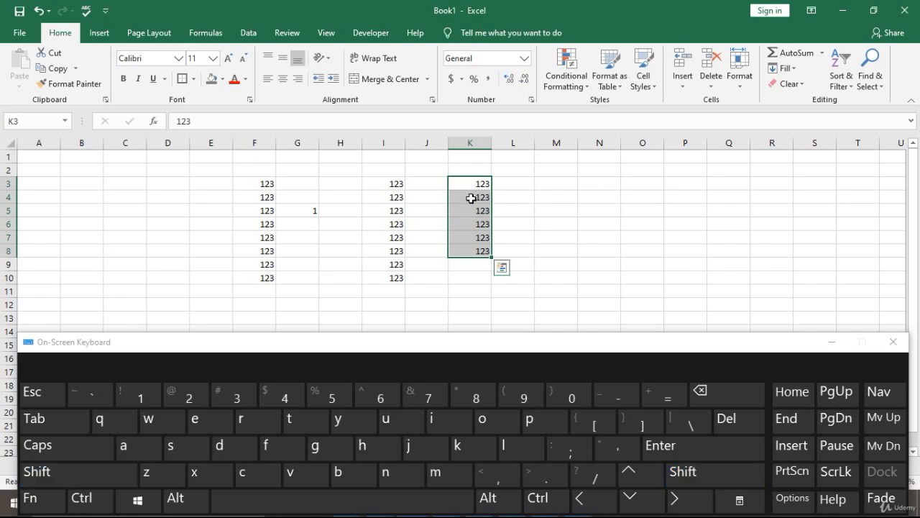
{"action": "left_click", "coordinate": [748, 423]}
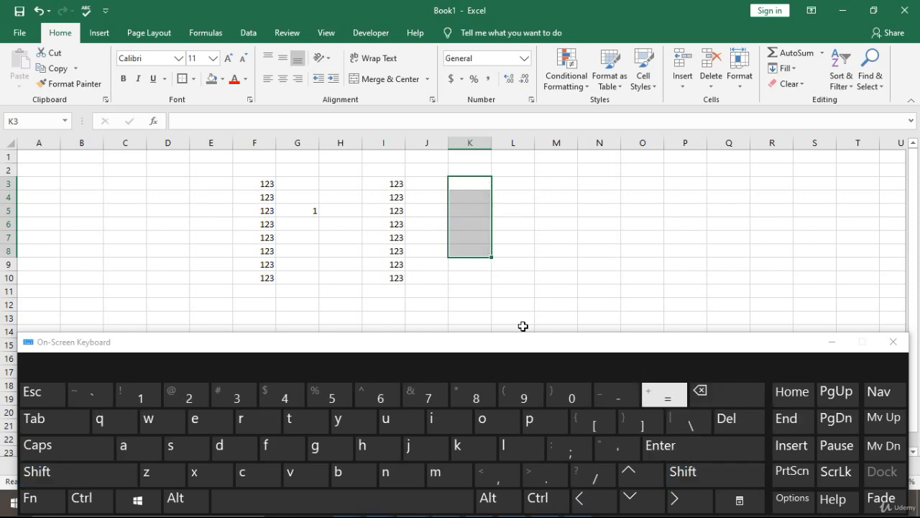
Step: Clear the contents of the range I3:I10 and of cell G5
{"action": "left_click", "coordinate": [390, 183]}
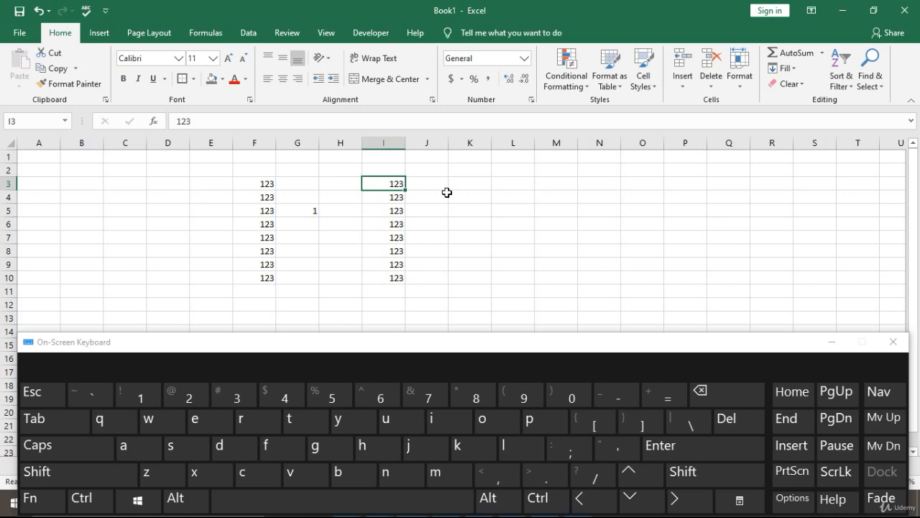
{"action": "key", "text": "shift+Down"}
{"action": "key", "text": "shift+Down"}
{"action": "key", "text": "shift+Down"}
{"action": "key", "text": "shift+Down"}
{"action": "key", "text": "shift+Down"}
{"action": "key", "text": "shift+Down"}
{"action": "key", "text": "shift+Down"}
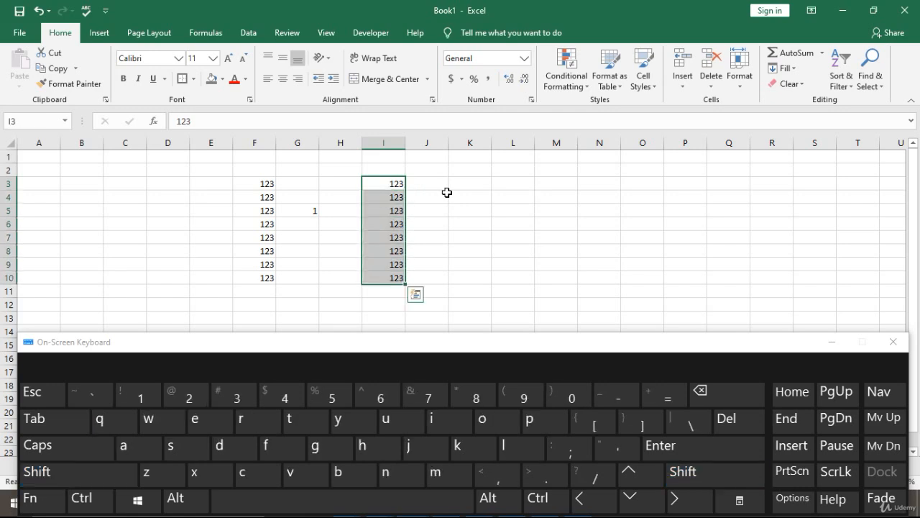
{"action": "left_click", "coordinate": [726, 419]}
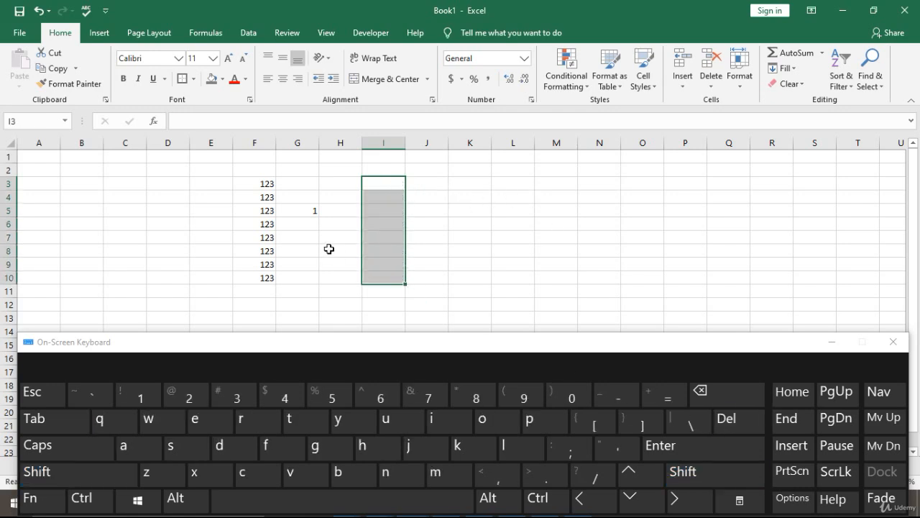
{"action": "left_click", "coordinate": [310, 210]}
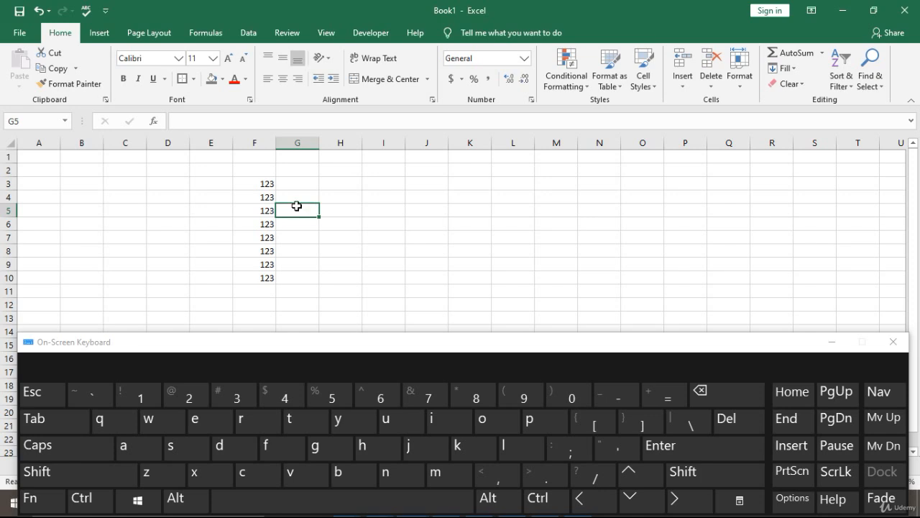
Step: Jump from F3 straight to F10, the last filled cell in the column
{"action": "left_click", "coordinate": [253, 183]}
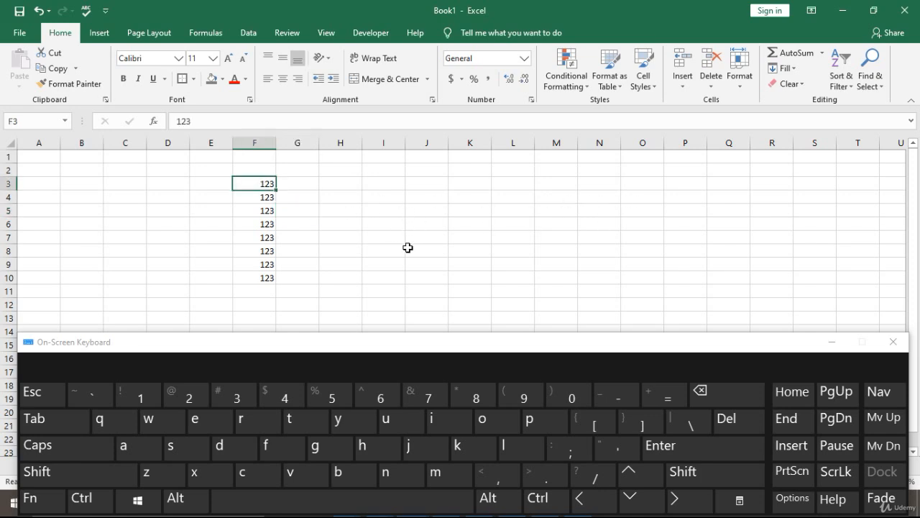
{"action": "left_click", "coordinate": [83, 502]}
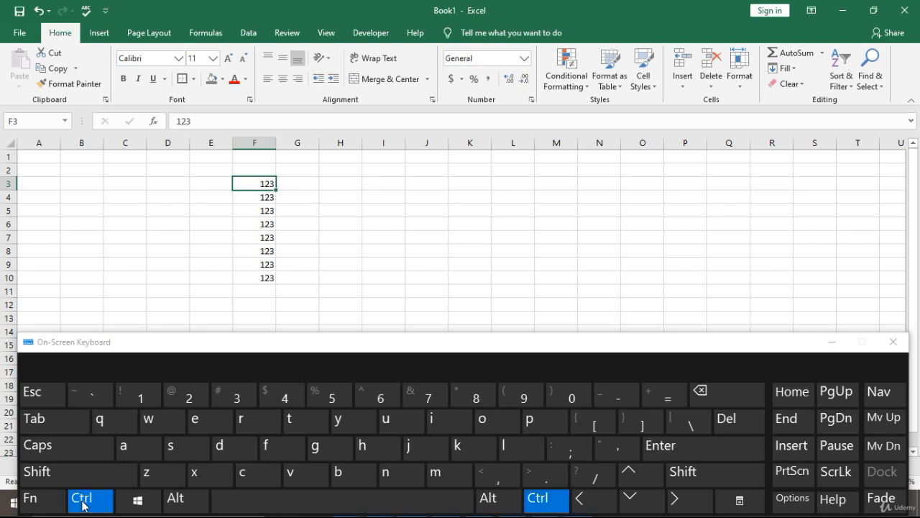
{"action": "left_click", "coordinate": [639, 503]}
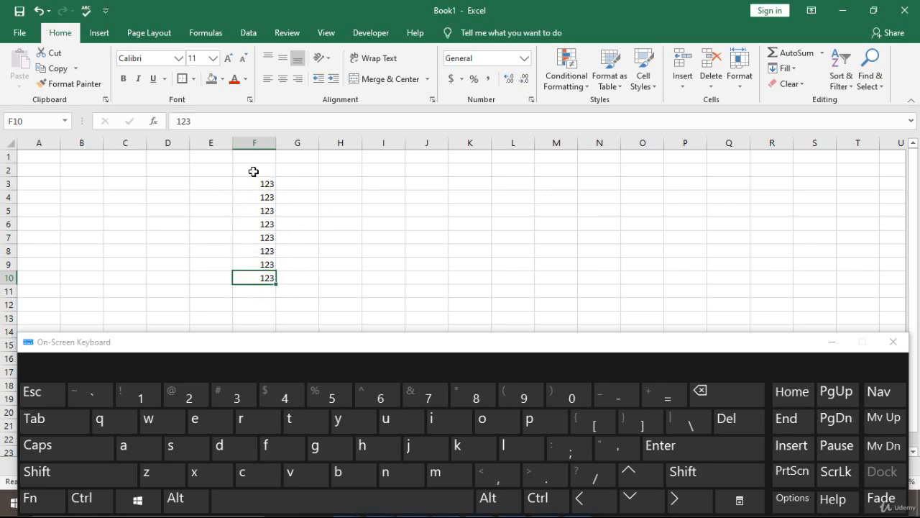
Step: Copy cell F3, extend the selection across to L3, paste the value into F3:L3 and end copy mode
{"action": "left_click", "coordinate": [273, 186]}
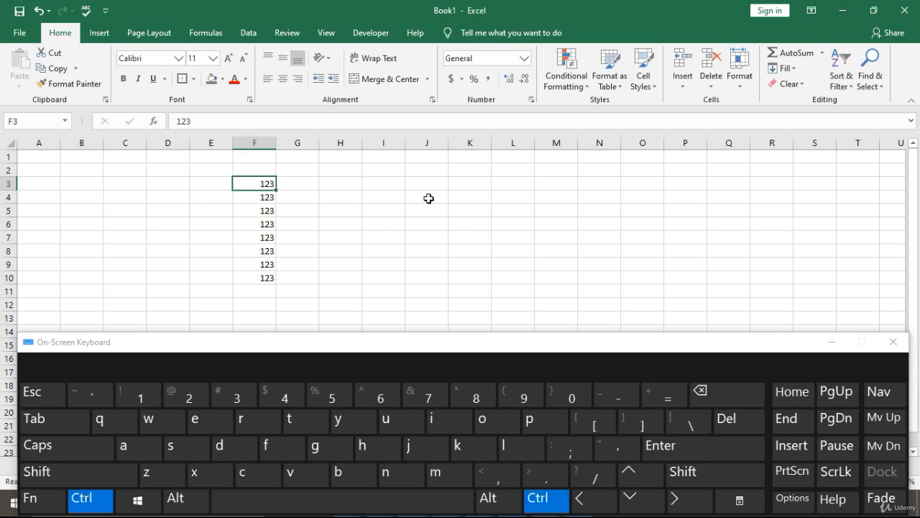
{"action": "key", "text": "ctrl+c"}
{"action": "key", "text": "shift+Right"}
{"action": "key", "text": "shift+Right"}
{"action": "key", "text": "shift+Right"}
{"action": "key", "text": "shift+Right"}
{"action": "key", "text": "shift+Right"}
{"action": "key", "text": "shift+Right"}
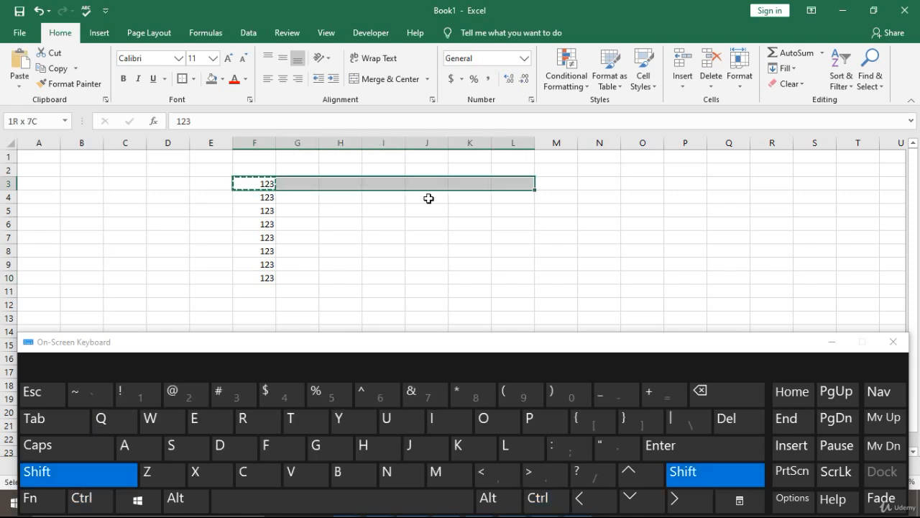
{"action": "key", "text": "ctrl+v"}
{"action": "key", "text": "Escape"}
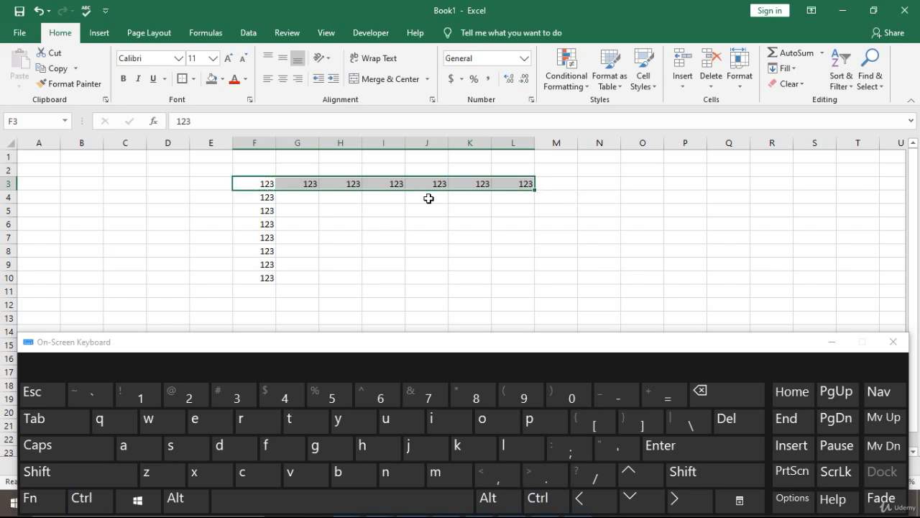
Step: Jump from F3 straight to L3, the last filled cell in row 3
{"action": "key", "text": "Left"}
{"action": "key", "text": "Right"}
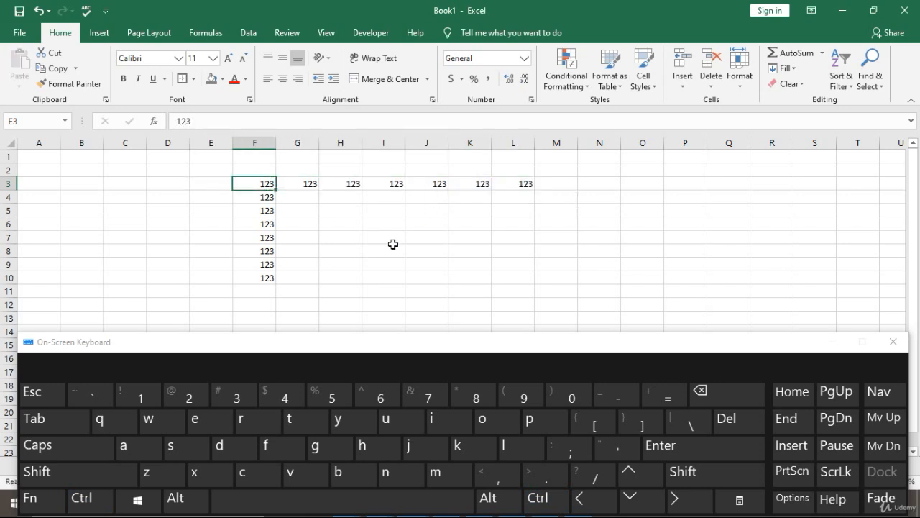
{"action": "left_click", "coordinate": [92, 503]}
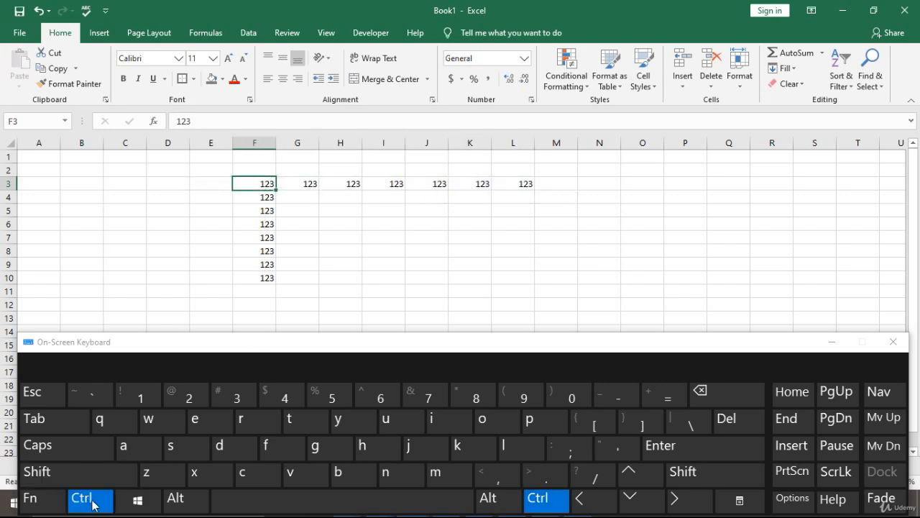
{"action": "left_click", "coordinate": [681, 503]}
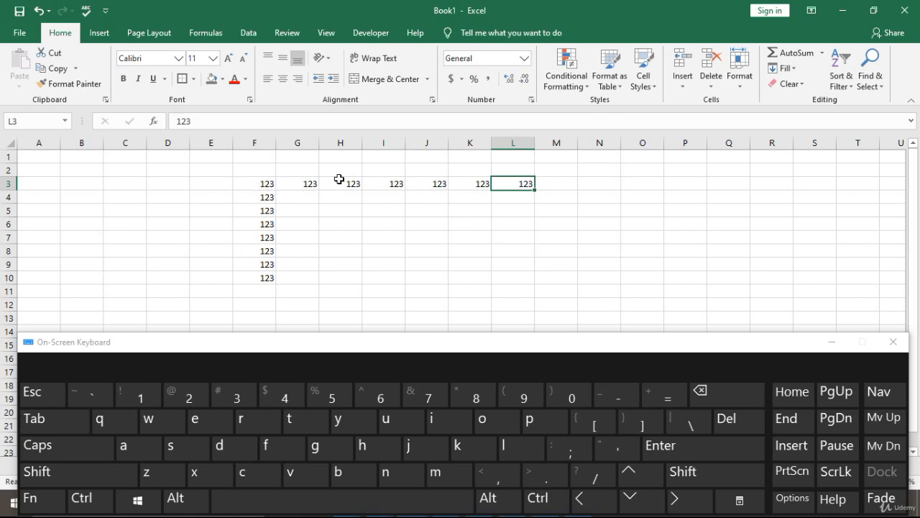
Step: Select the entire column G from cell G3 and insert a new blank column there
{"action": "left_click_drag", "start_coordinate": [401, 226], "coordinate": [426, 224]}
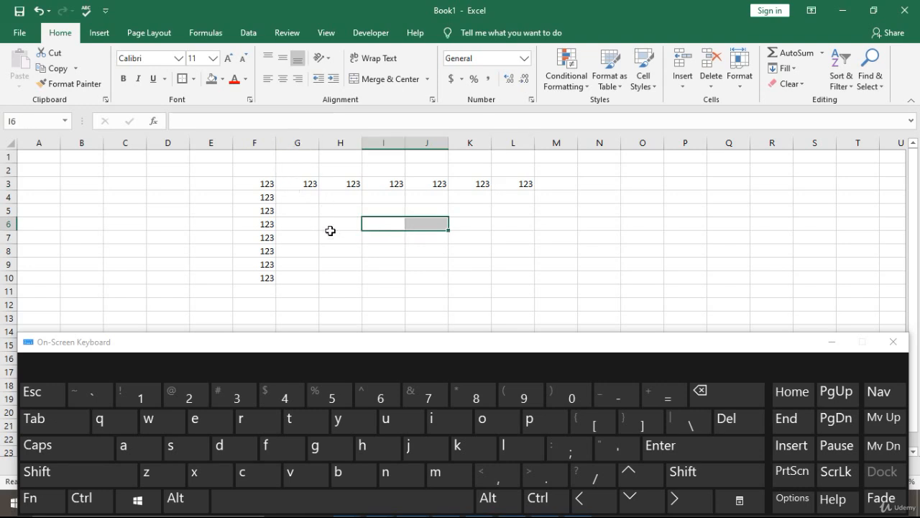
{"action": "left_click", "coordinate": [305, 181]}
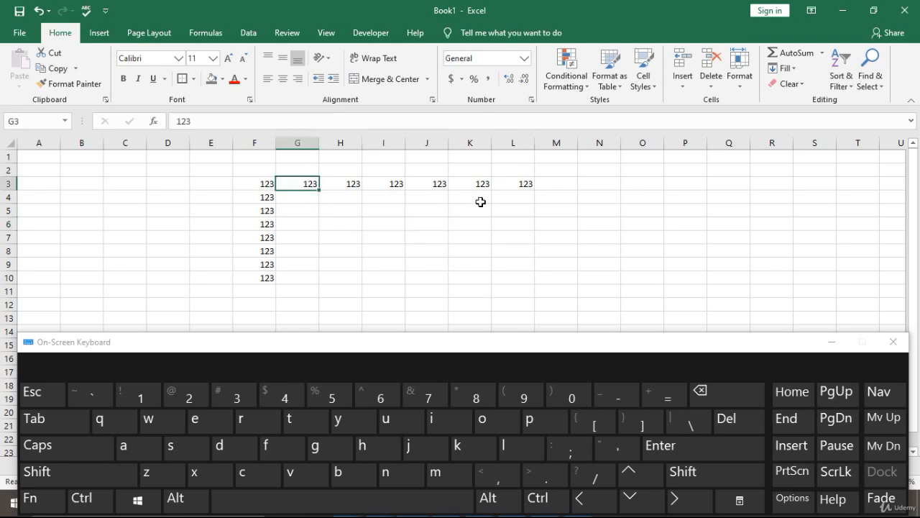
{"action": "left_click", "coordinate": [82, 499]}
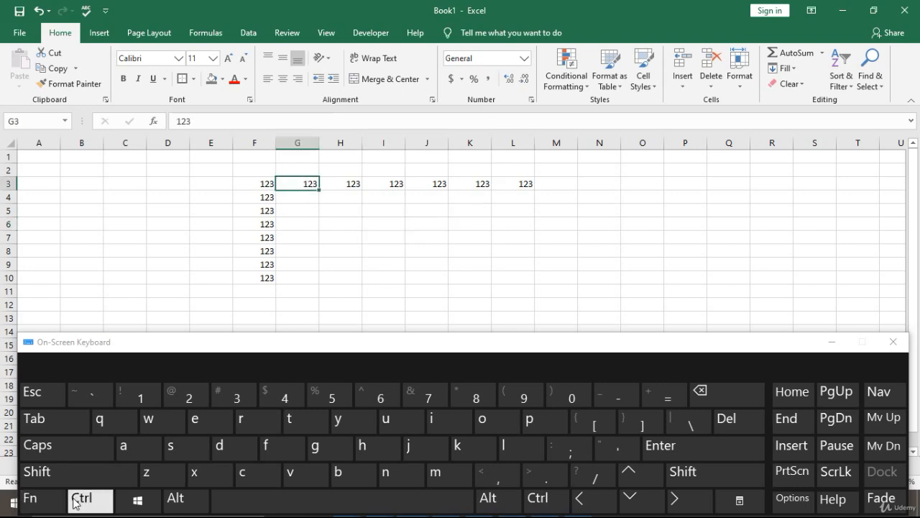
{"action": "left_click", "coordinate": [315, 506]}
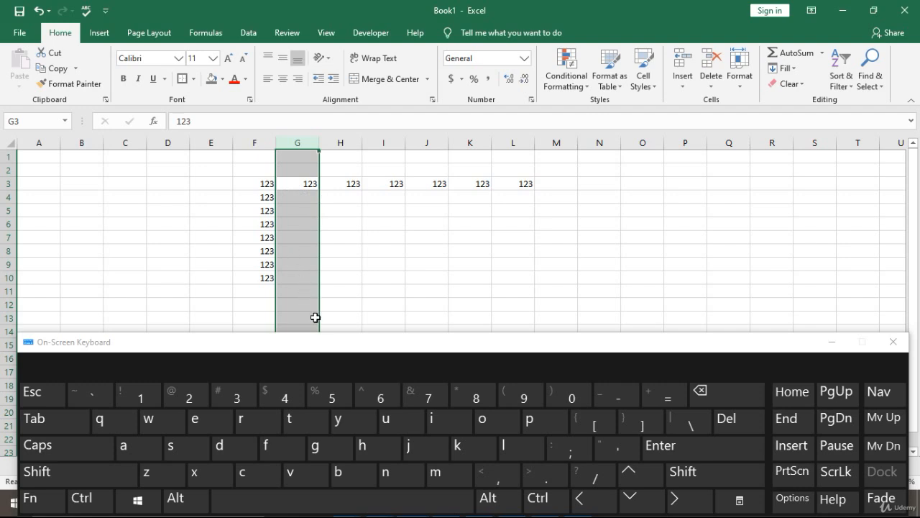
{"action": "left_click", "coordinate": [83, 500]}
{"action": "left_click", "coordinate": [80, 474]}
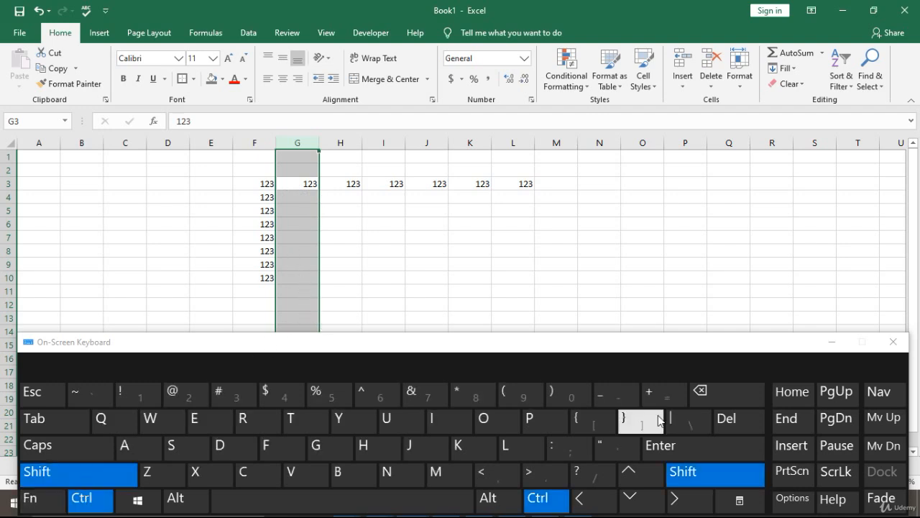
{"action": "left_click", "coordinate": [656, 396]}
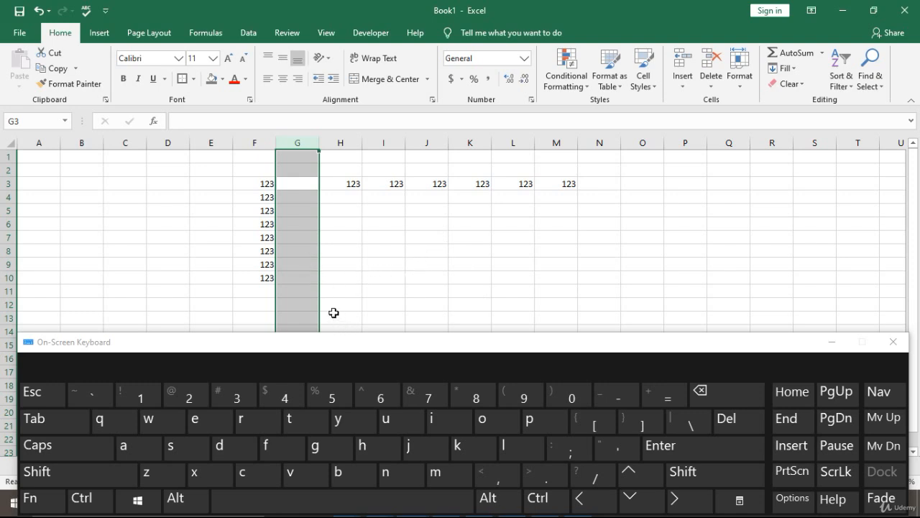
Step: Insert another blank column at column G after selecting the whole column from cell G3, and clear the selection
{"action": "left_click", "coordinate": [305, 237]}
{"action": "left_click", "coordinate": [304, 185]}
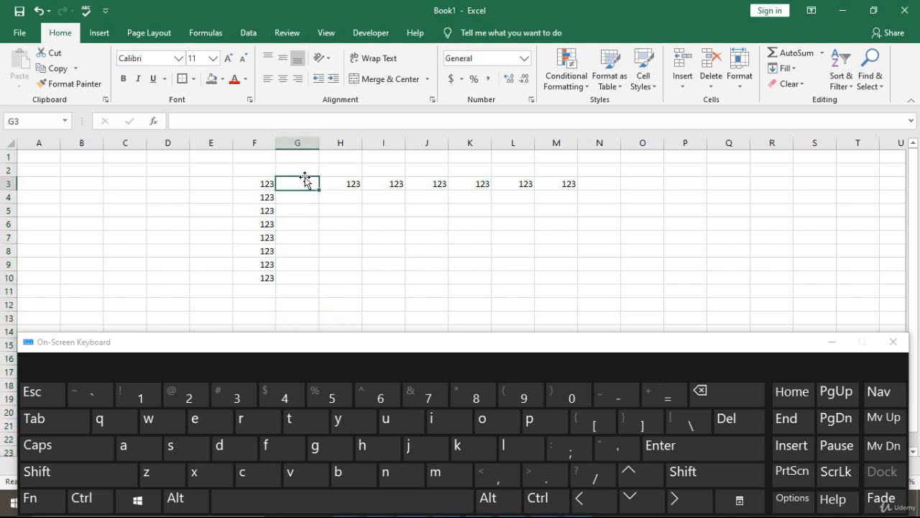
{"action": "left_click", "coordinate": [84, 506]}
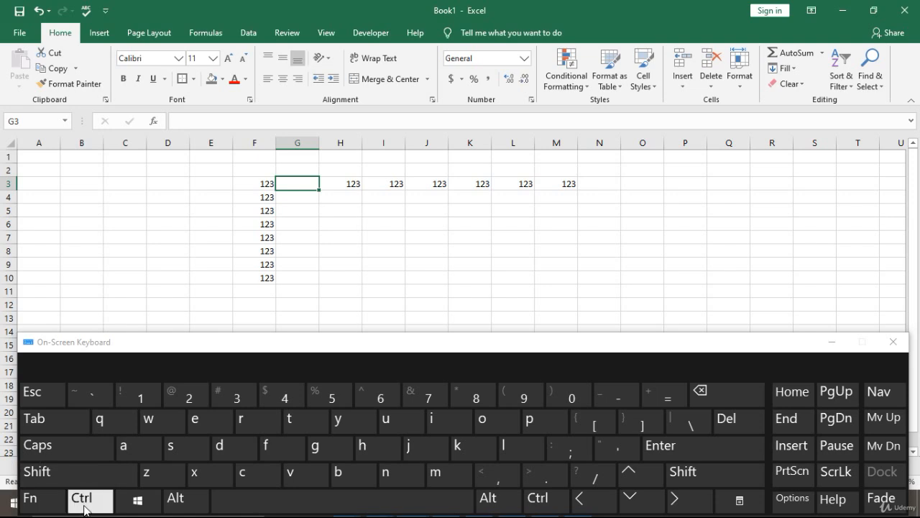
{"action": "left_click", "coordinate": [358, 499]}
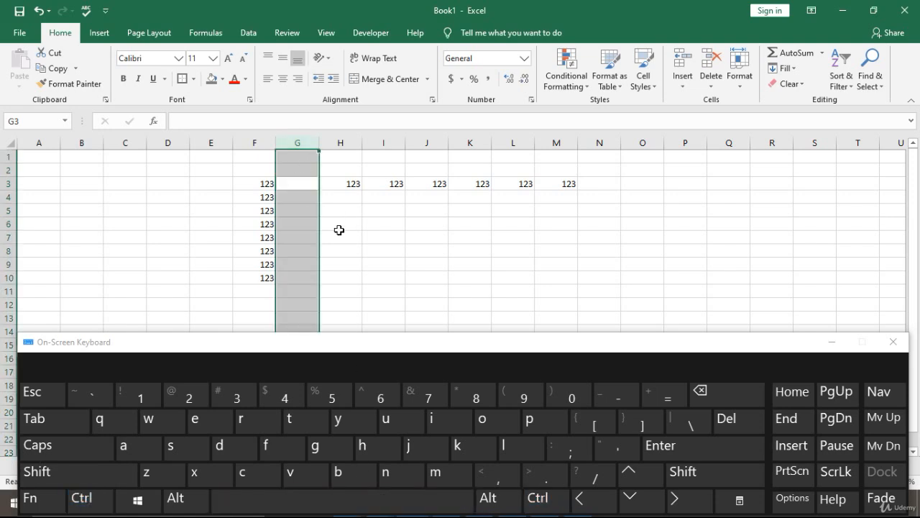
{"action": "left_click", "coordinate": [91, 503]}
{"action": "left_click", "coordinate": [83, 478]}
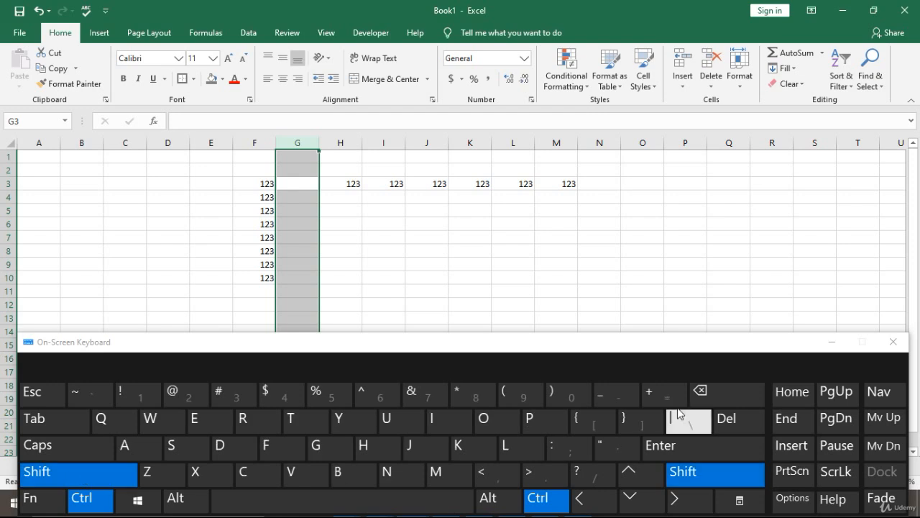
{"action": "left_click", "coordinate": [652, 399]}
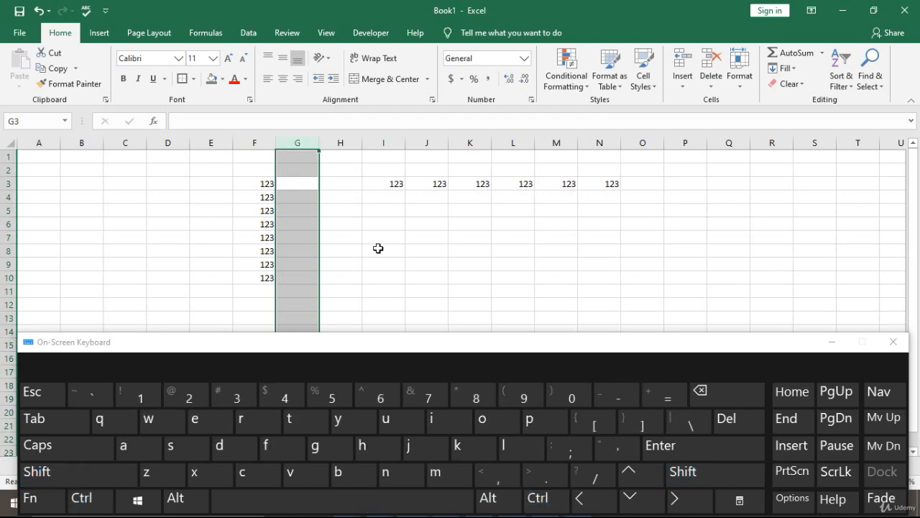
{"action": "left_click", "coordinate": [314, 215]}
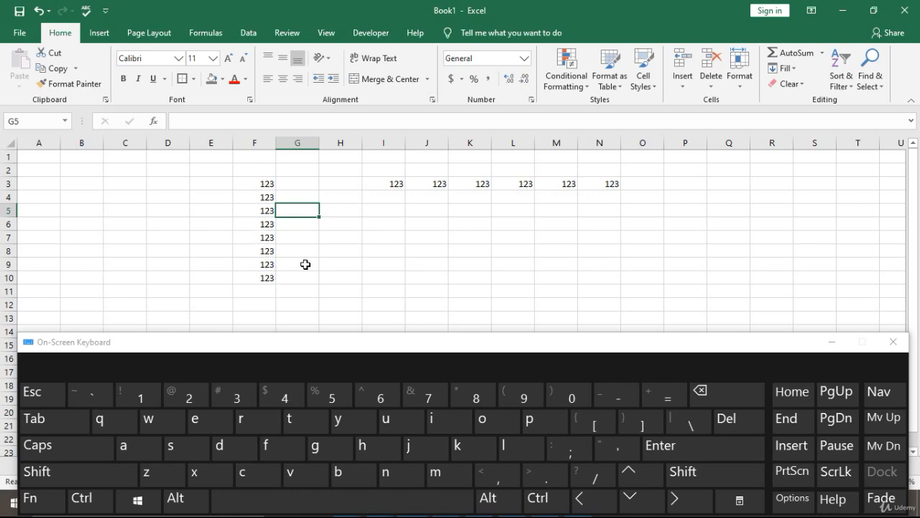
Step: Select the entire column F starting from cell F7
{"action": "left_click", "coordinate": [254, 235]}
{"action": "left_click", "coordinate": [186, 240]}
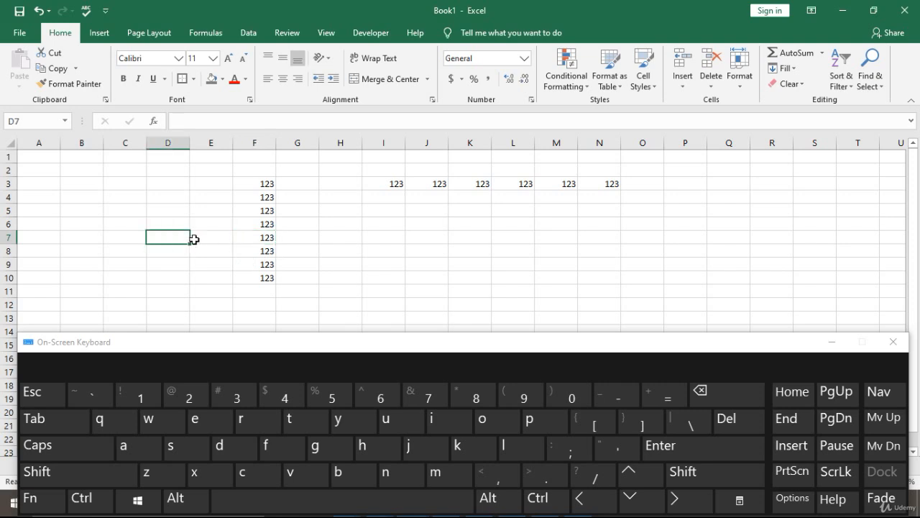
{"action": "left_click", "coordinate": [261, 237]}
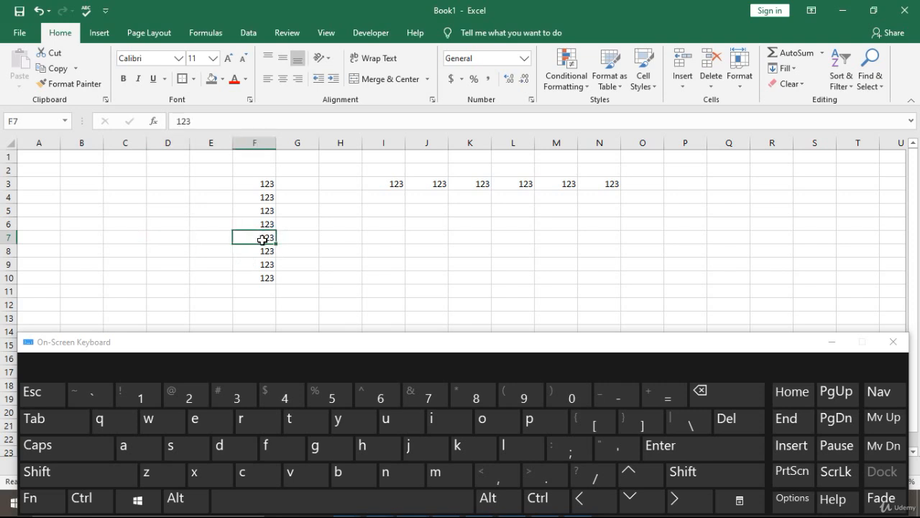
{"action": "left_click", "coordinate": [106, 496]}
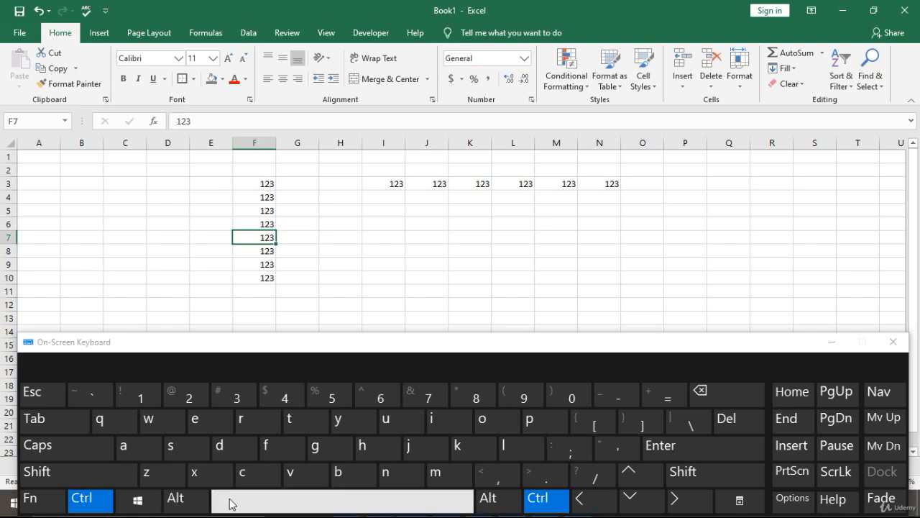
{"action": "left_click", "coordinate": [252, 501]}
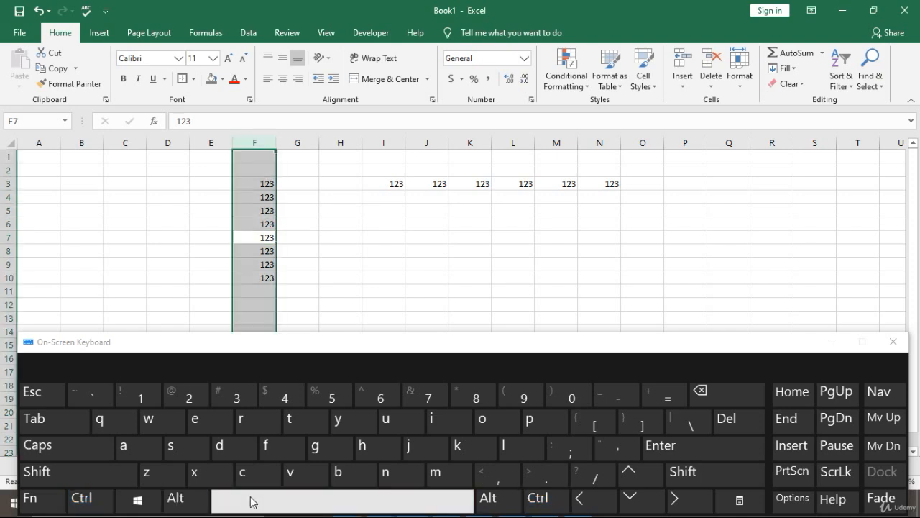
Step: Select the entire row 7 from cell F7, insert a blank row there and clear the selection
{"action": "left_click", "coordinate": [253, 238]}
{"action": "left_click", "coordinate": [66, 480]}
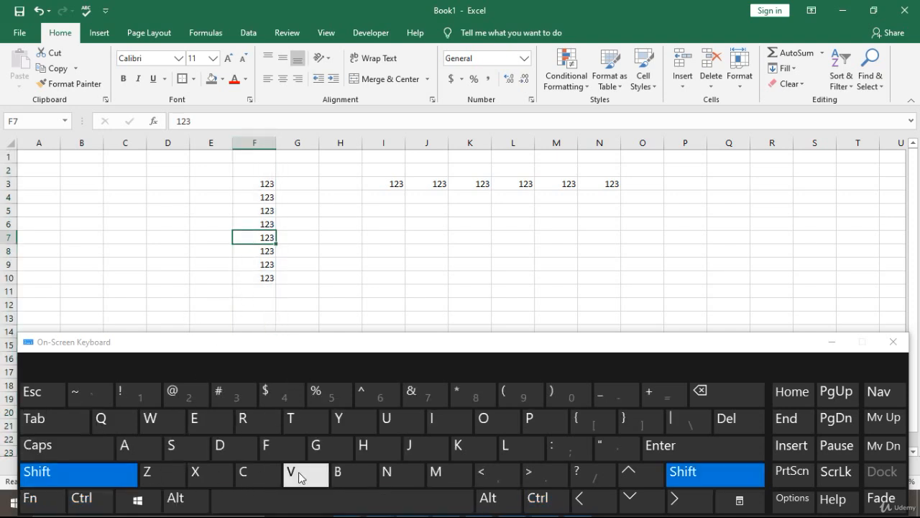
{"action": "left_click", "coordinate": [305, 500]}
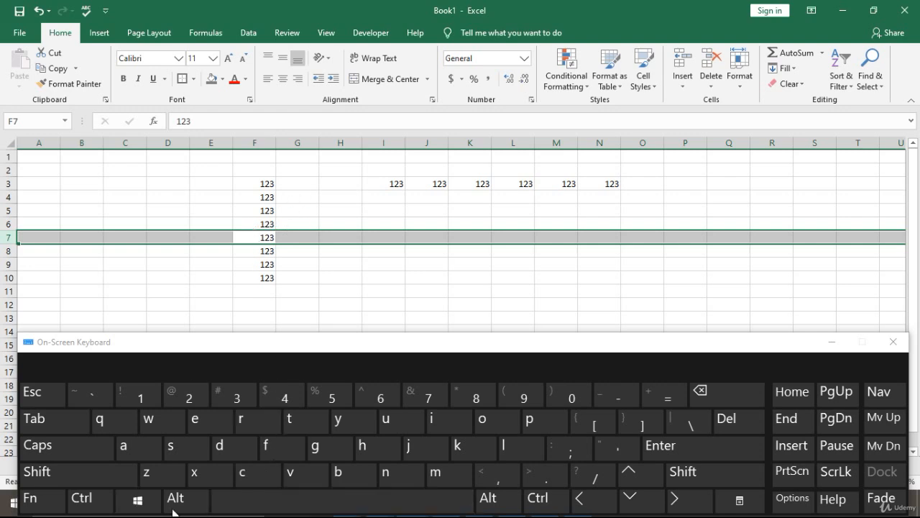
{"action": "left_click", "coordinate": [92, 501]}
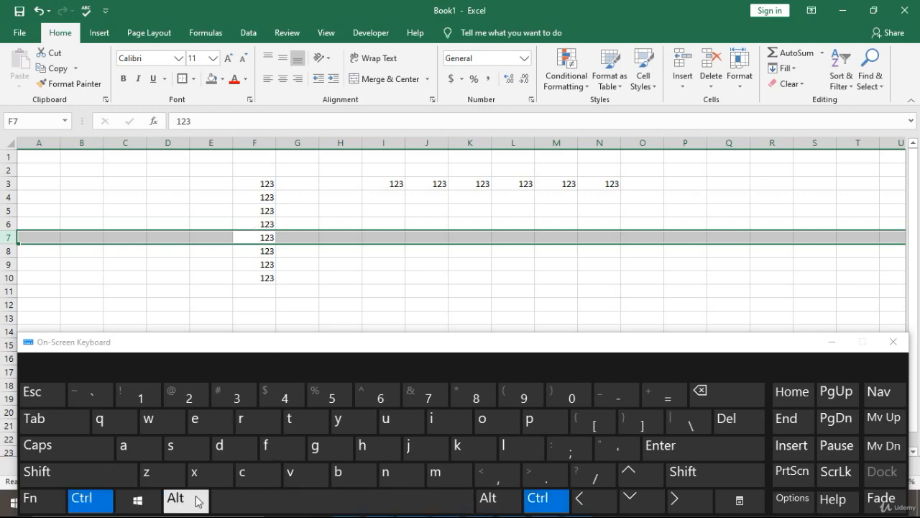
{"action": "left_click", "coordinate": [88, 476]}
{"action": "left_click", "coordinate": [655, 397]}
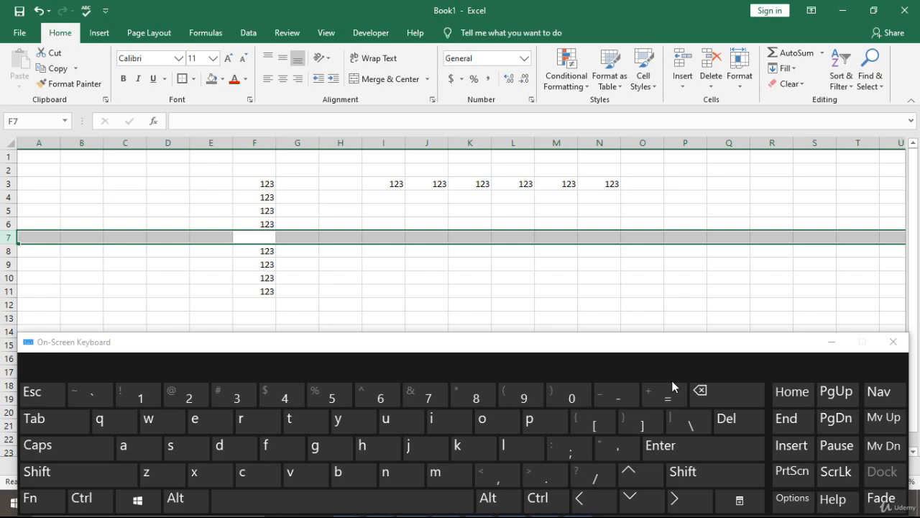
{"action": "left_click", "coordinate": [332, 251]}
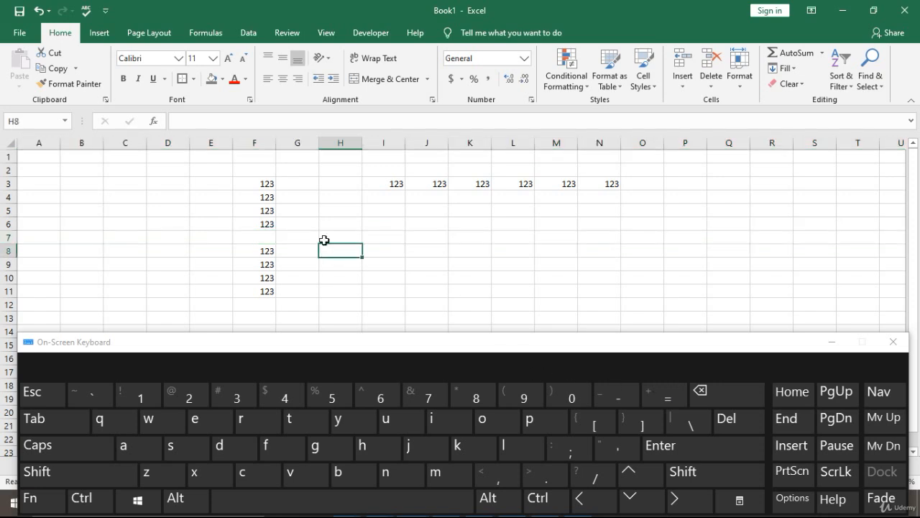
Step: Select the entire row 9 from cell F9 and clear the selection by moving to I11
{"action": "left_click", "coordinate": [263, 260]}
{"action": "left_click", "coordinate": [104, 480]}
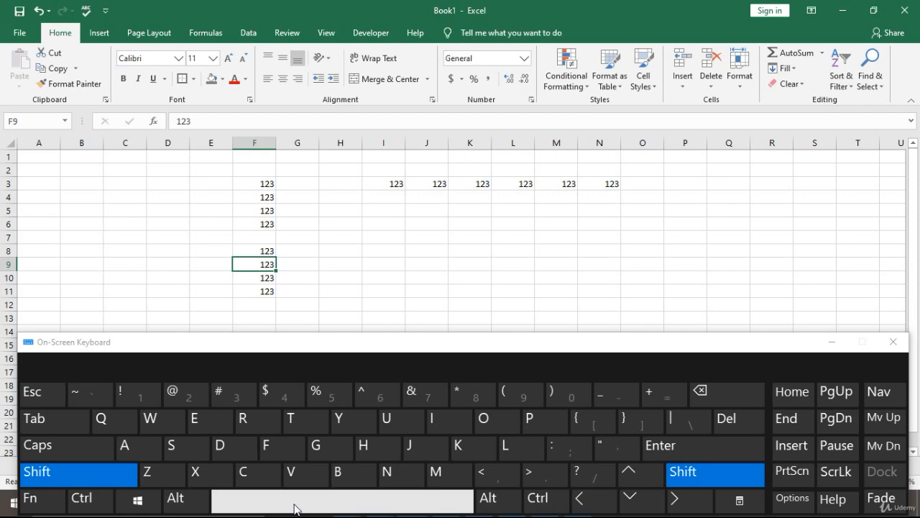
{"action": "left_click", "coordinate": [293, 508]}
{"action": "left_click", "coordinate": [385, 295]}
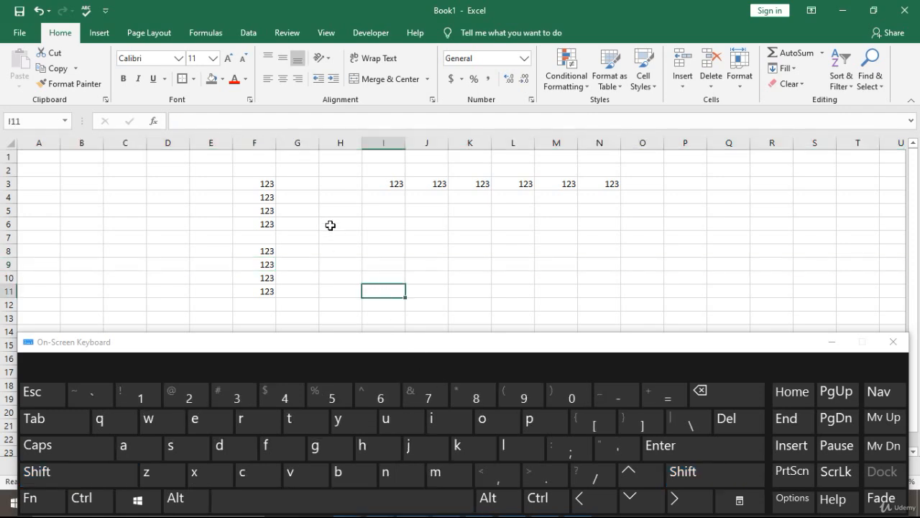
Step: Select the entire column I starting from cell I3
{"action": "left_click", "coordinate": [394, 181]}
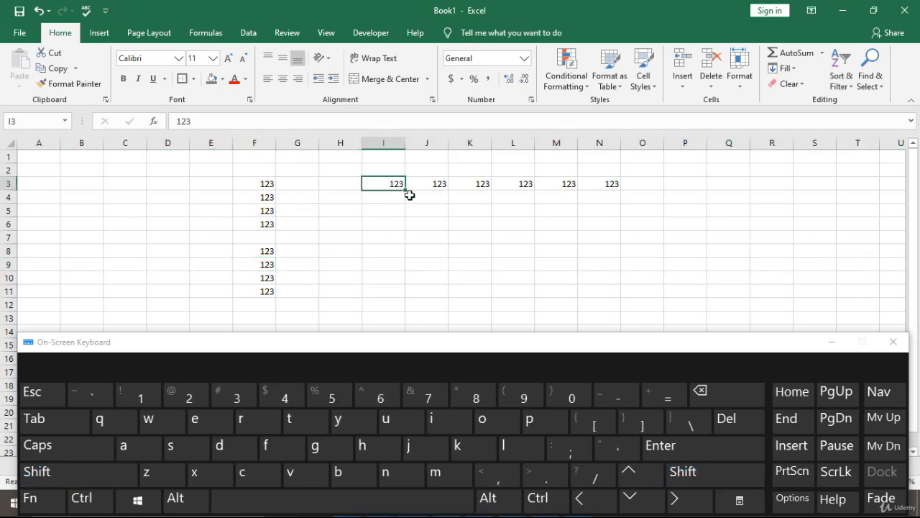
{"action": "left_click", "coordinate": [89, 498]}
{"action": "left_click", "coordinate": [314, 503]}
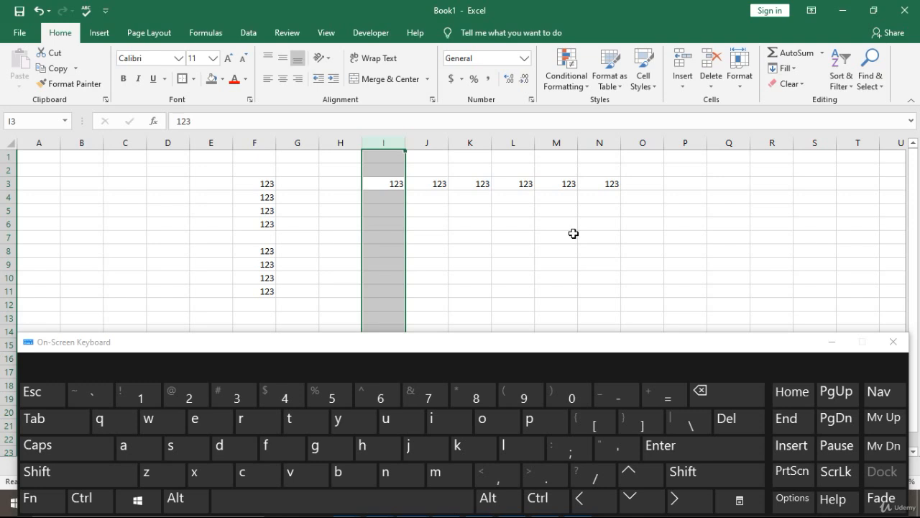
Step: Clear the column I selection and move the active cell one cell at a time along row 3 to F3
{"action": "key", "text": "Down"}
{"action": "key", "text": "Up"}
{"action": "key", "text": "Left"}
{"action": "key", "text": "Left"}
{"action": "key", "text": "Left"}
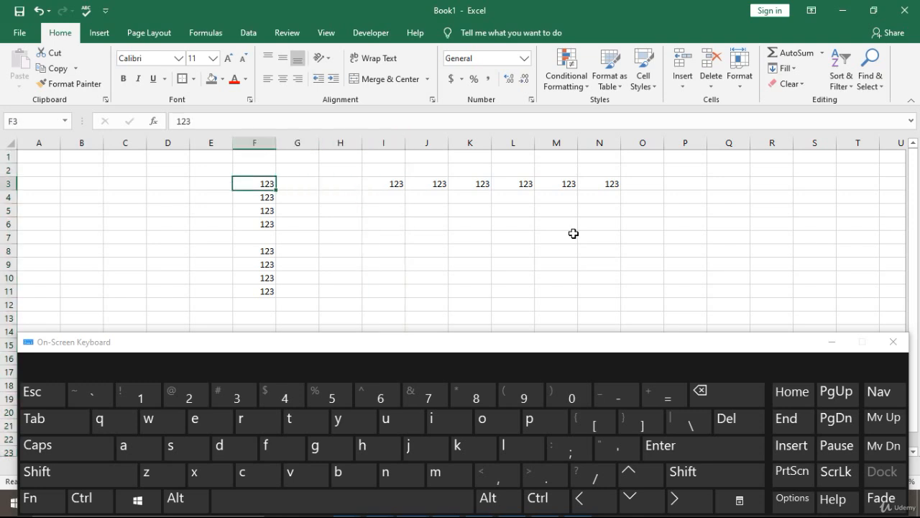
Step: Visit the first and last cells of the two filled blocks in column F, F3, F6, F8 and F11, and return to F3
{"action": "left_click", "coordinate": [264, 223]}
{"action": "left_click", "coordinate": [264, 184]}
{"action": "left_click", "coordinate": [271, 250]}
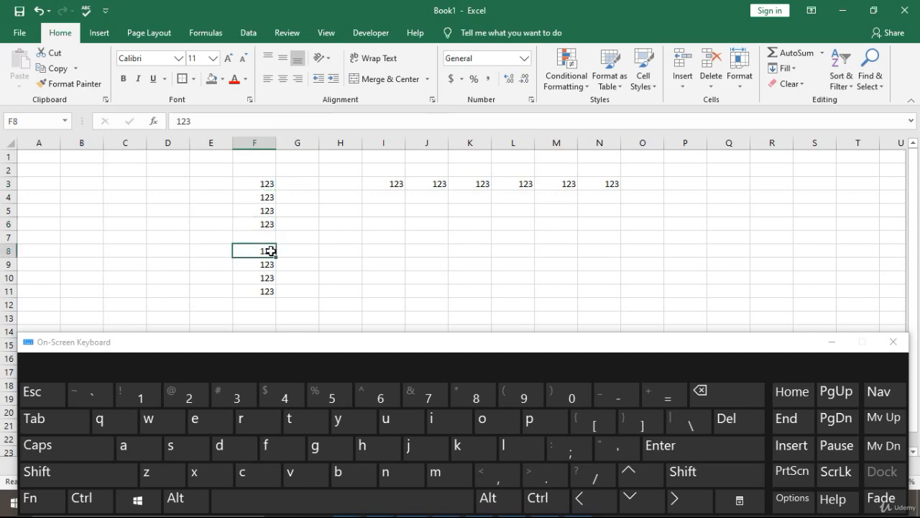
{"action": "left_click", "coordinate": [267, 293]}
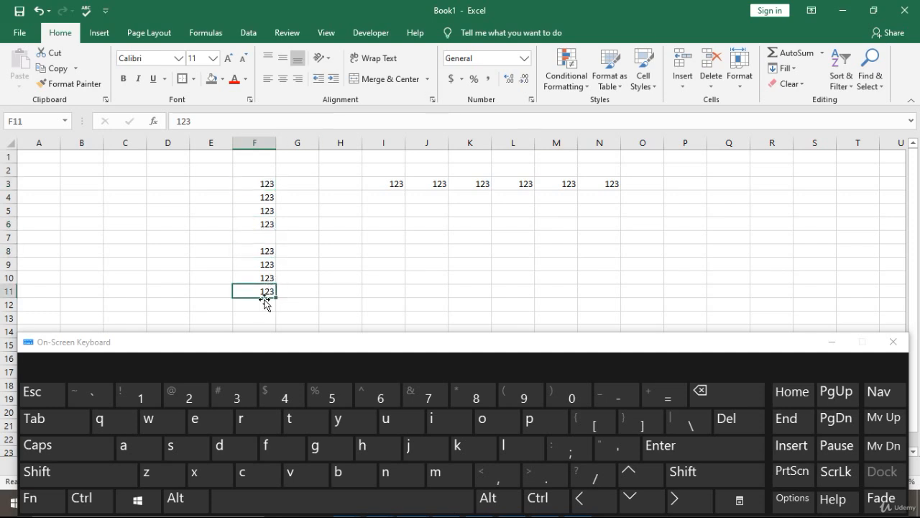
{"action": "left_click", "coordinate": [263, 184]}
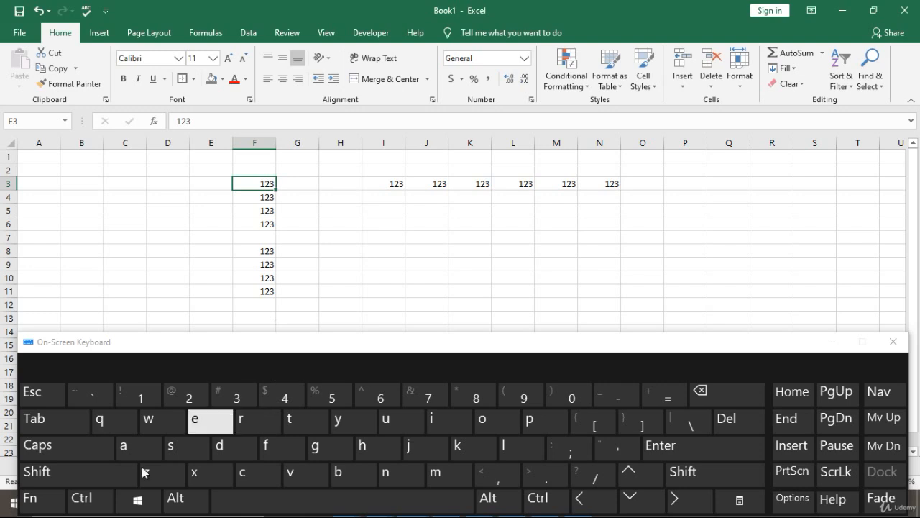
Step: Jump down column F from F3 along the edges of the filled blocks, through F6 and F8 to F11
{"action": "left_click", "coordinate": [100, 503]}
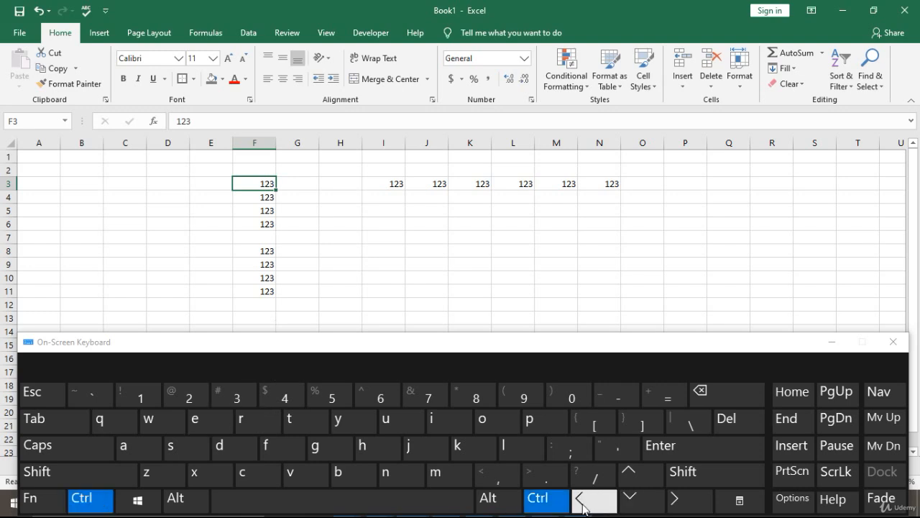
{"action": "left_click", "coordinate": [636, 507]}
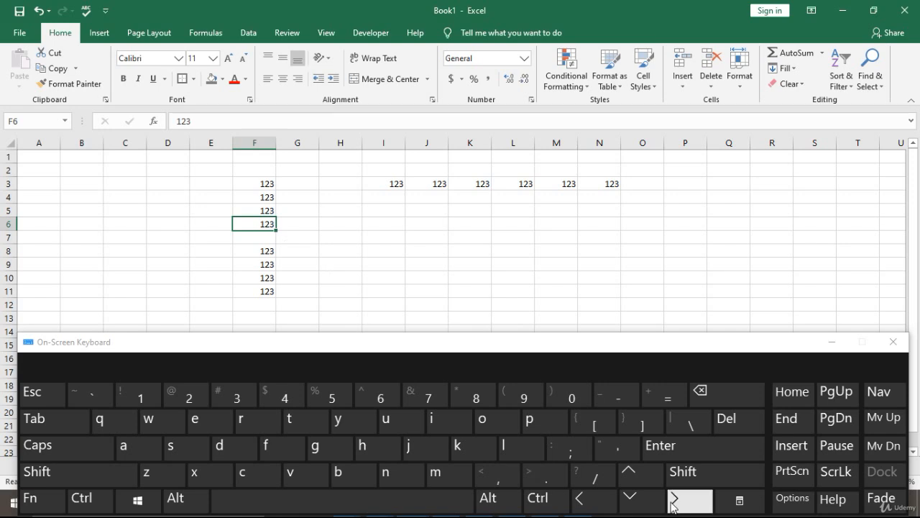
{"action": "left_click", "coordinate": [636, 497]}
{"action": "left_click", "coordinate": [635, 498]}
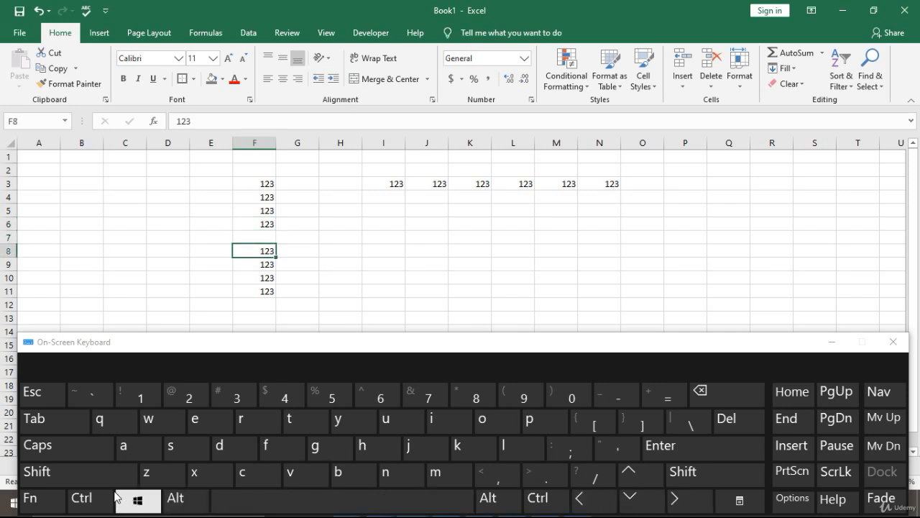
{"action": "left_click", "coordinate": [86, 499]}
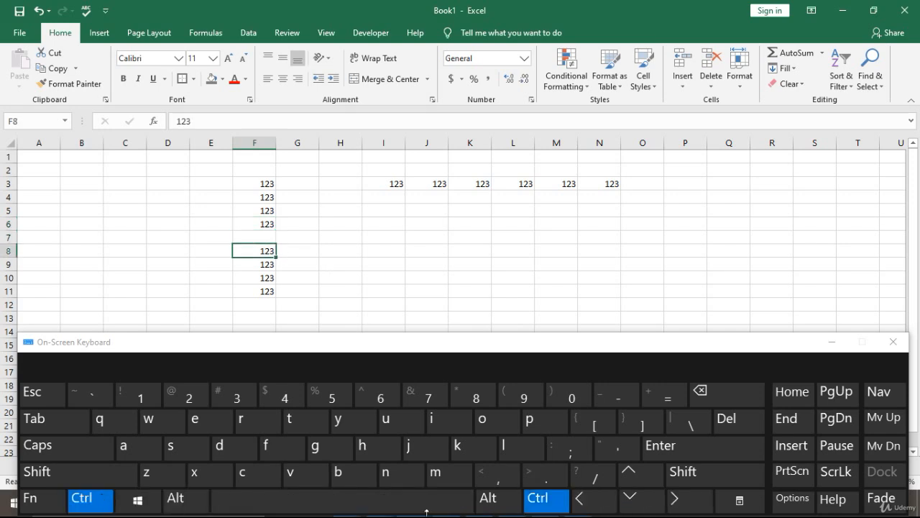
{"action": "left_click", "coordinate": [646, 501]}
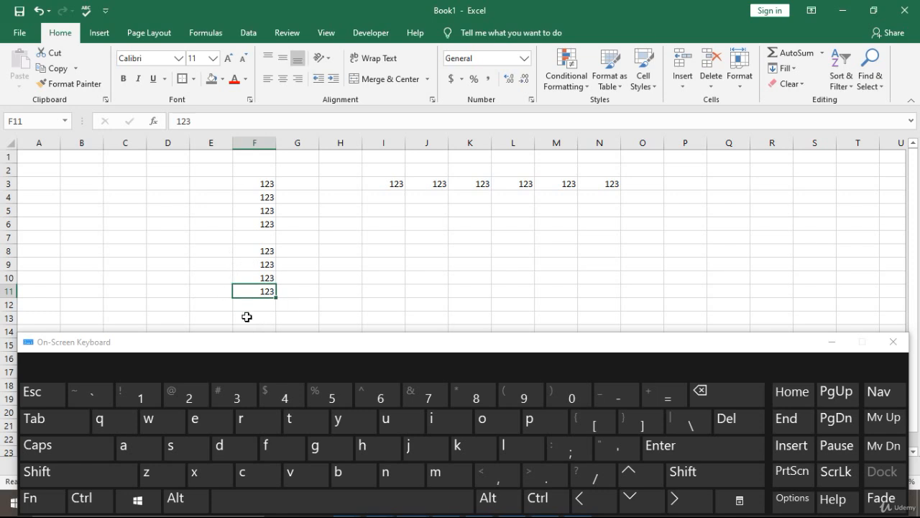